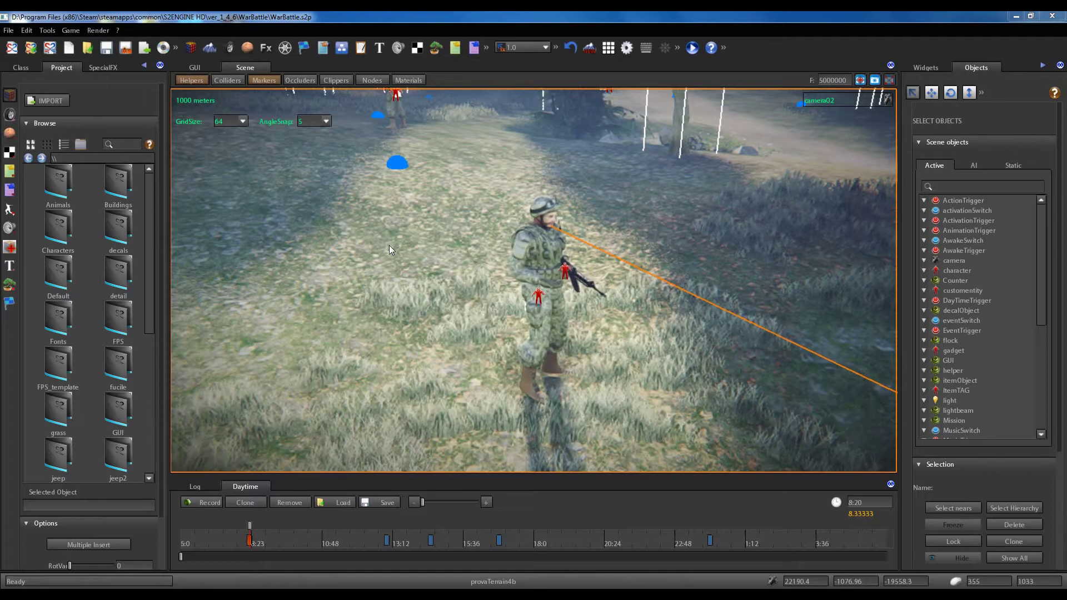
Select the soldier character03 in the scene and open its state machine file Characters\marine.gms.
{"action": "right_click_drag", "start_coordinate": [504, 249], "coordinate": [487, 253]}
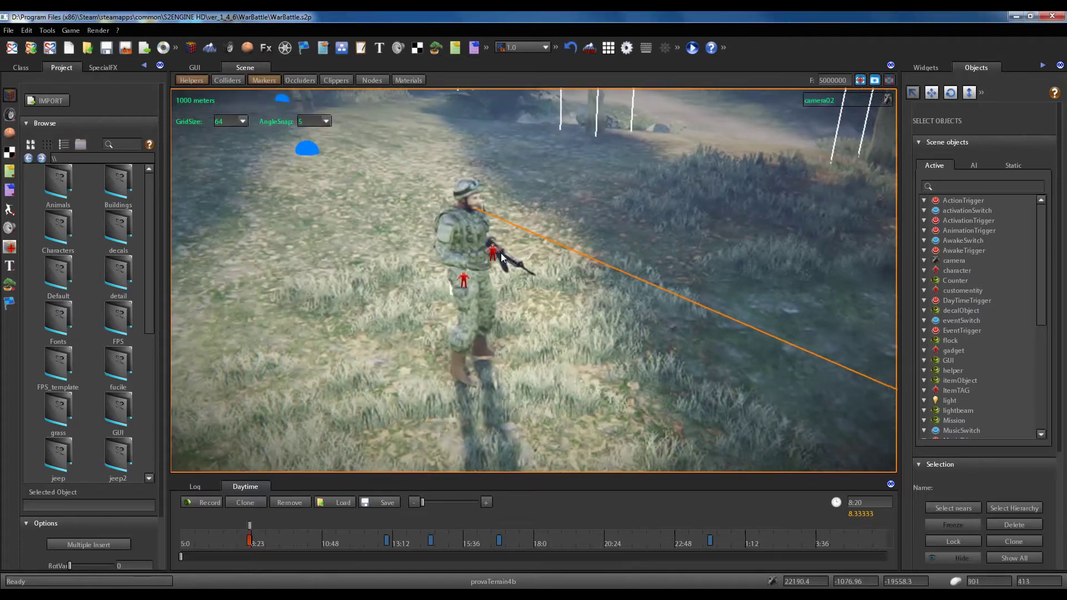
{"action": "left_click", "coordinate": [466, 238]}
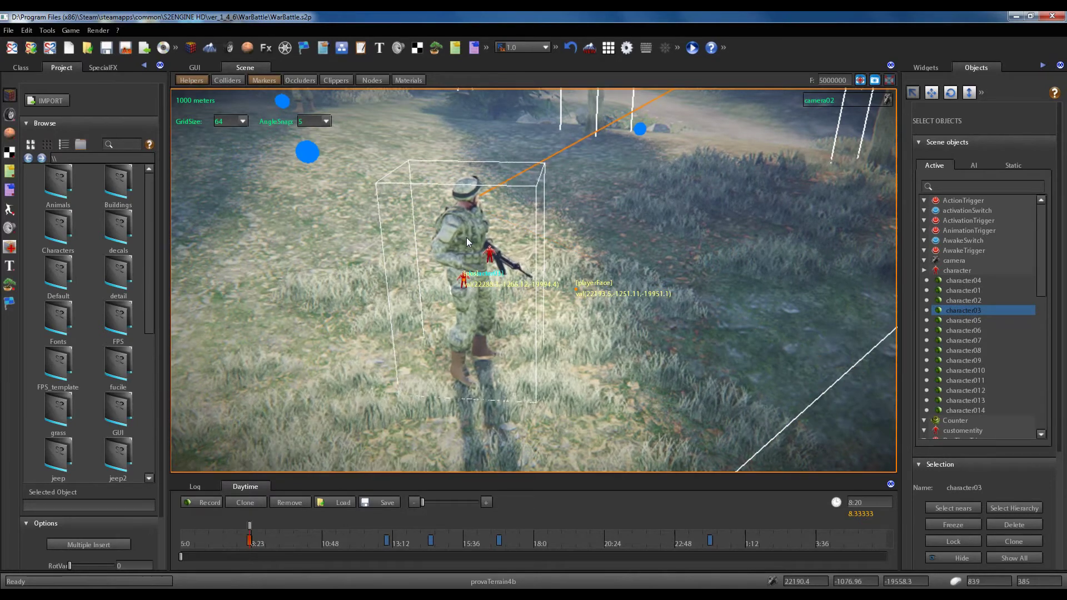
{"action": "right_click", "coordinate": [465, 238]}
{"action": "left_click", "coordinate": [464, 225]}
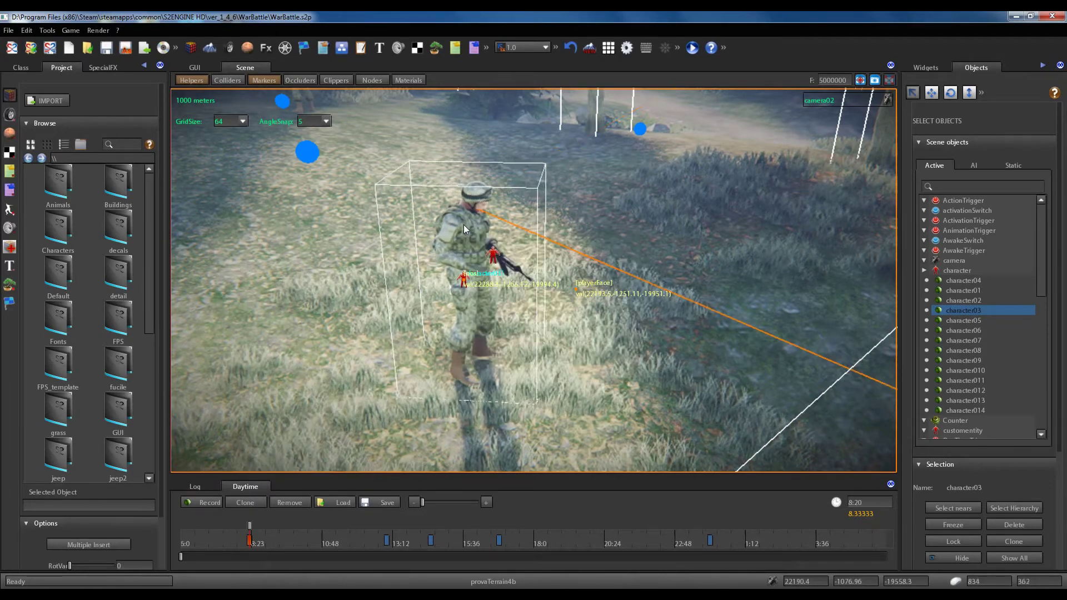
{"action": "right_click", "coordinate": [463, 225]}
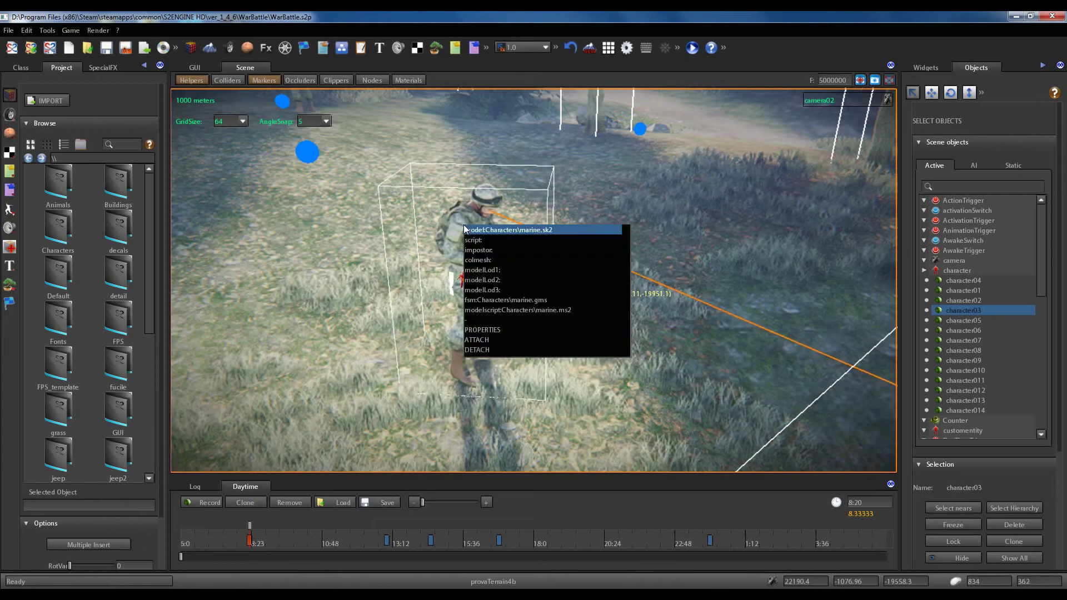
{"action": "left_click", "coordinate": [564, 299]}
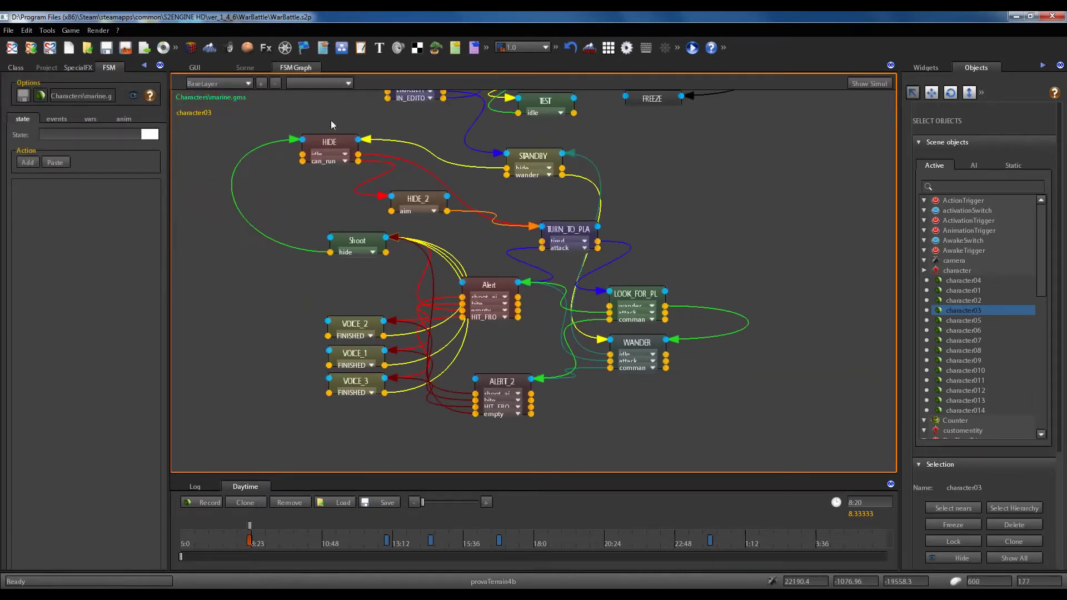
Dock the FSM Graph beside the scene view, widen it, and bring the START state into view.
{"action": "left_click_drag", "start_coordinate": [303, 70], "coordinate": [953, 135]}
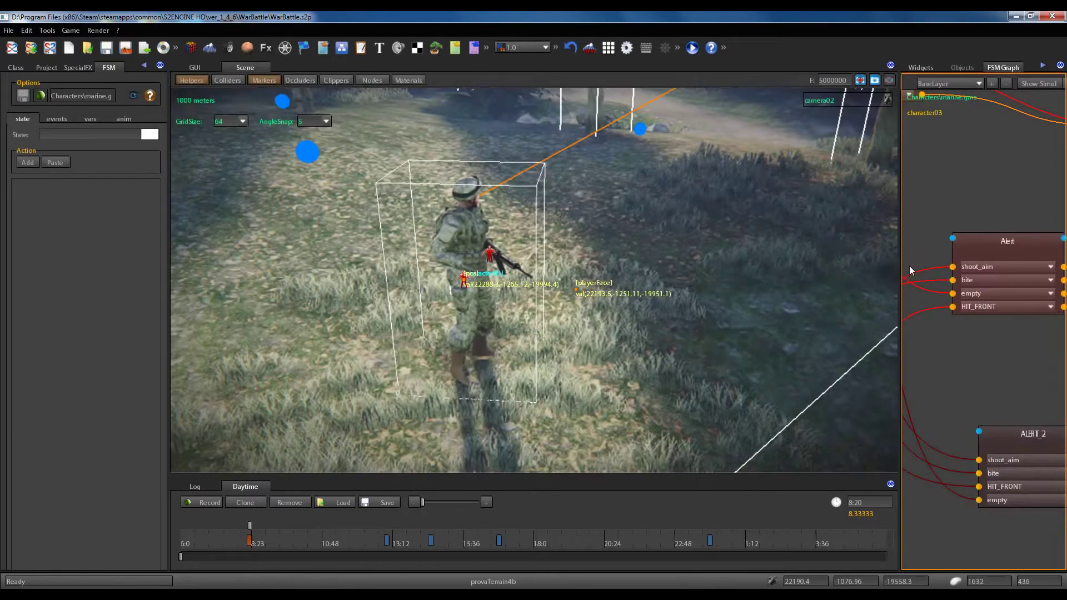
{"action": "left_click_drag", "start_coordinate": [904, 266], "coordinate": [650, 272]}
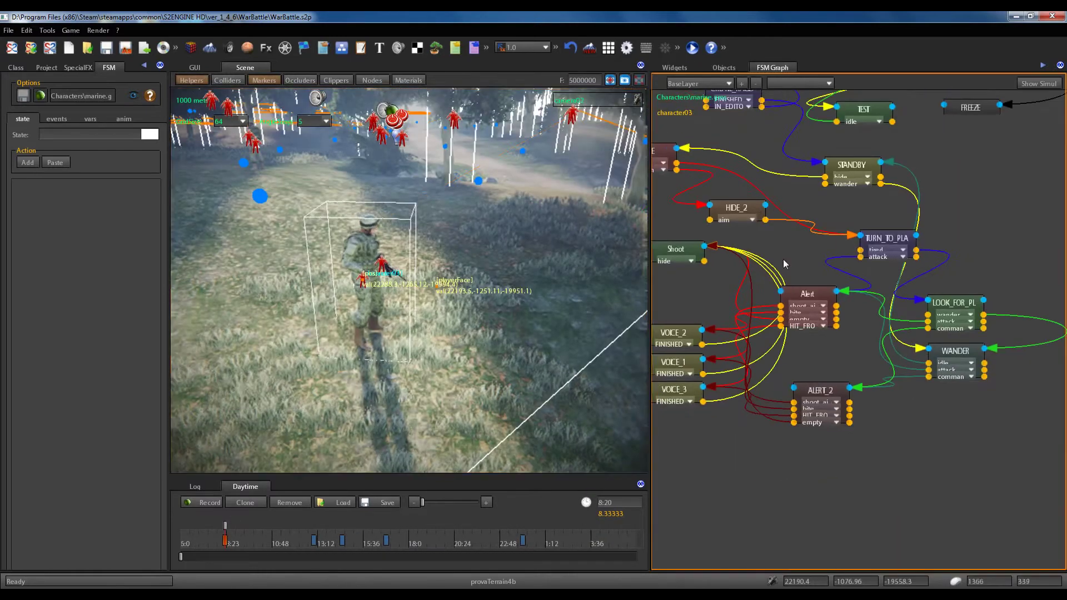
{"action": "middle_click_drag", "start_coordinate": [794, 299], "coordinate": [772, 301]}
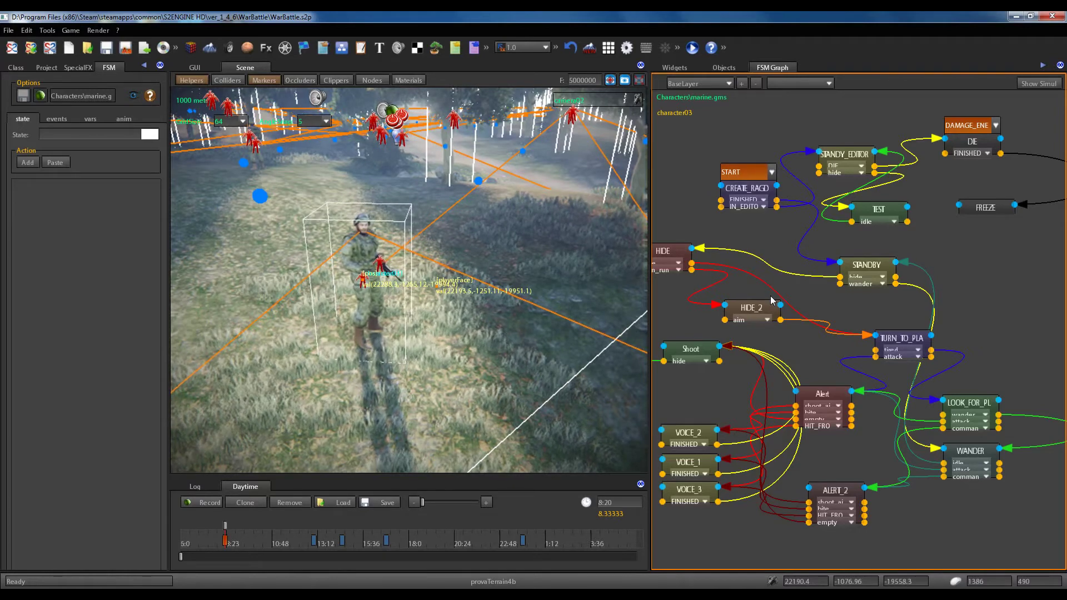
Review the fire and TRIG layers of the state machine, then return to BaseLayer.
{"action": "left_click", "coordinate": [729, 83]}
{"action": "left_click", "coordinate": [724, 91]}
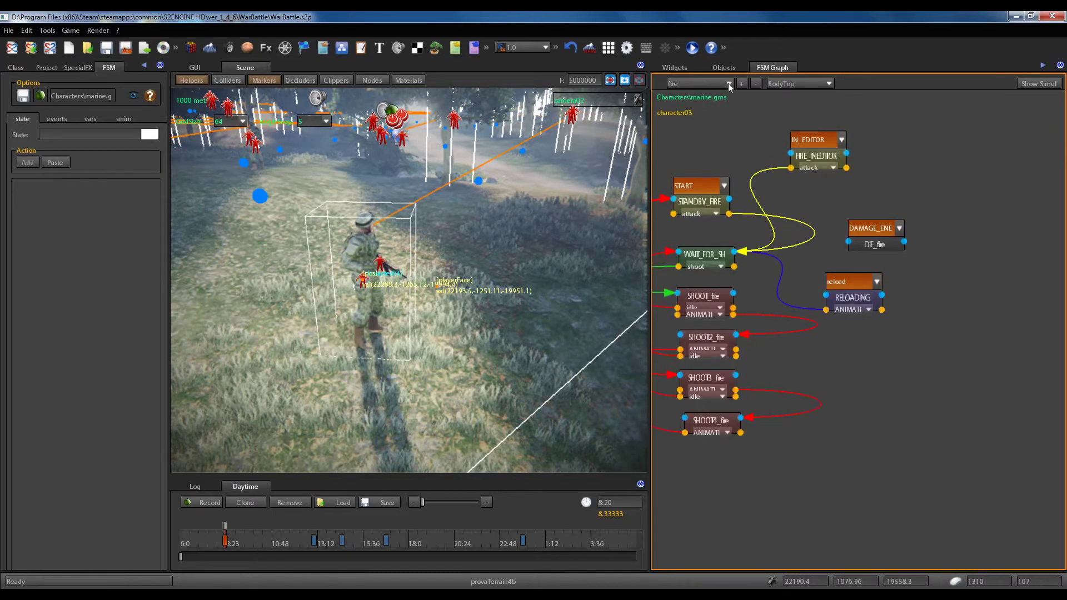
{"action": "left_click", "coordinate": [699, 106]}
{"action": "left_click", "coordinate": [730, 83]}
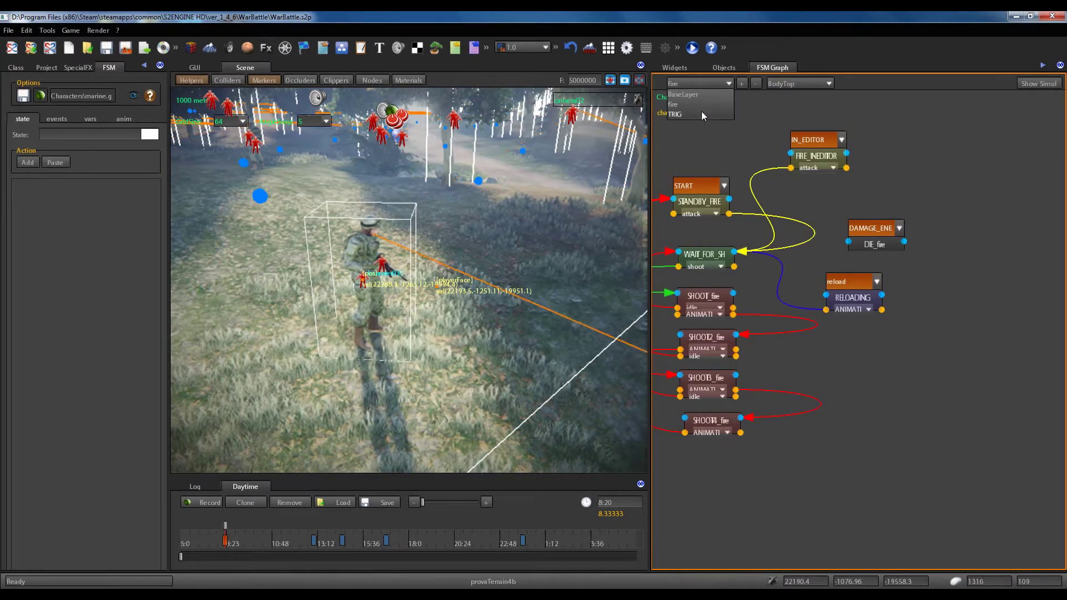
{"action": "left_click", "coordinate": [701, 114]}
{"action": "left_click", "coordinate": [727, 86]}
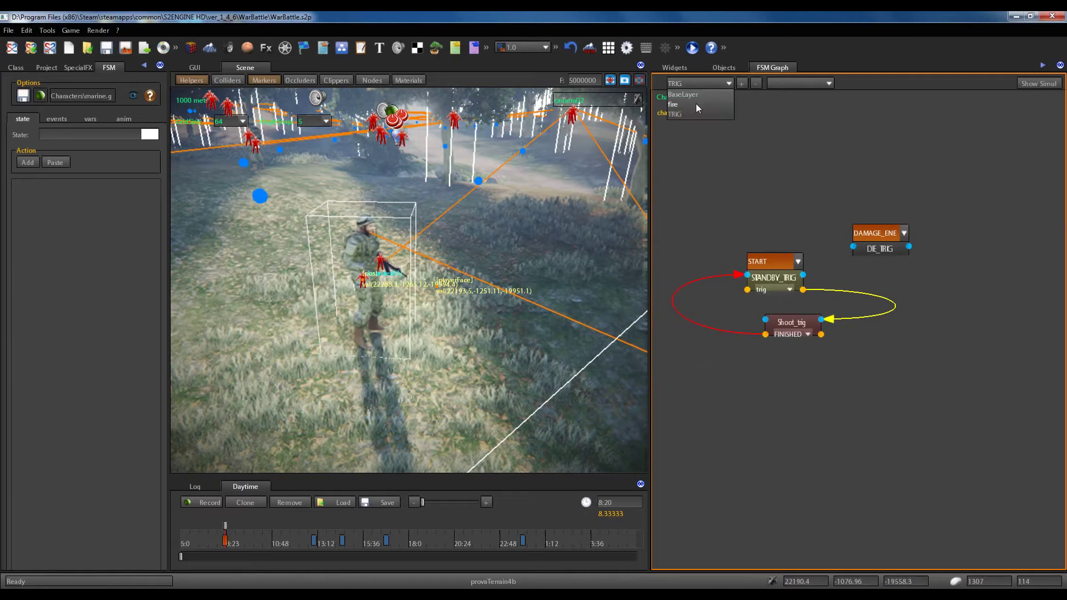
{"action": "left_click", "coordinate": [724, 92]}
{"action": "left_click", "coordinate": [702, 95]}
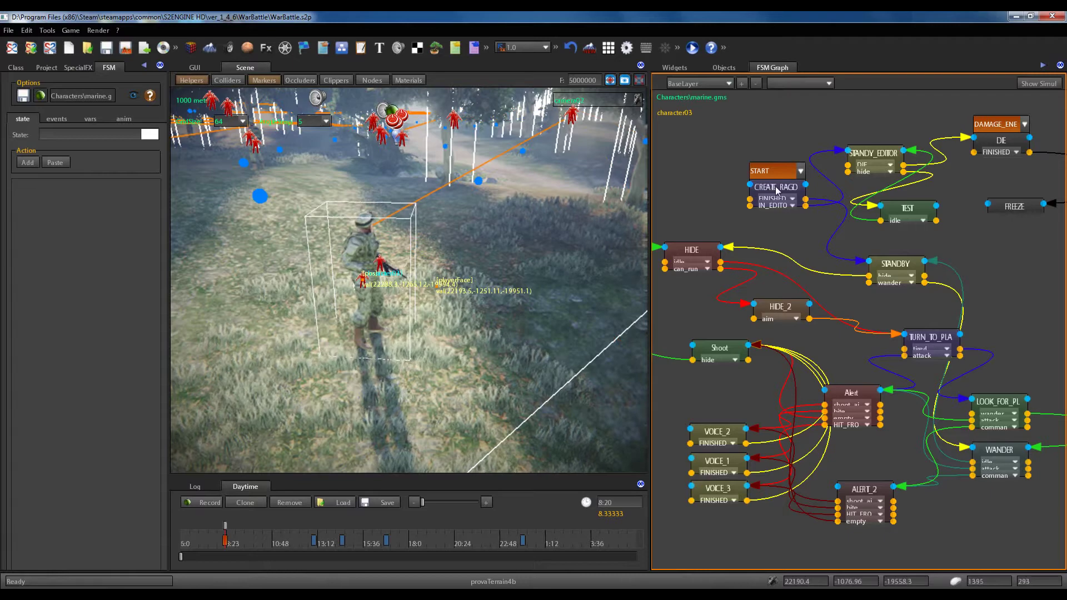
Select the CREATE_RAGDOLL start state, shift it slightly in the graph, and examine its list of actions.
{"action": "left_click_drag", "start_coordinate": [777, 190], "coordinate": [759, 174]}
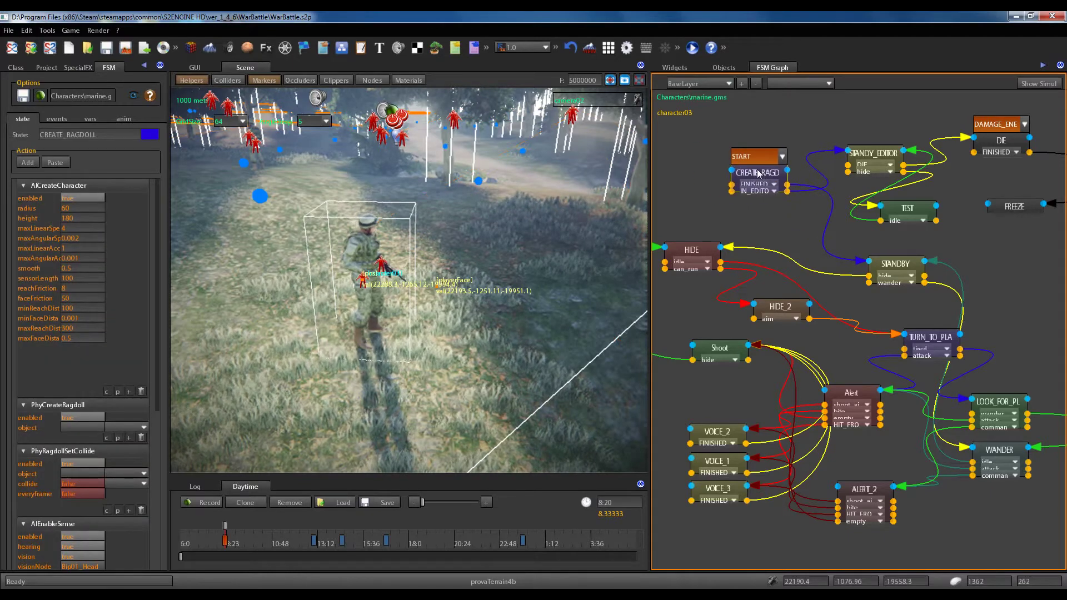
{"action": "scroll", "coordinate": [759, 174], "scroll_direction": "up", "scroll_amount": 3}
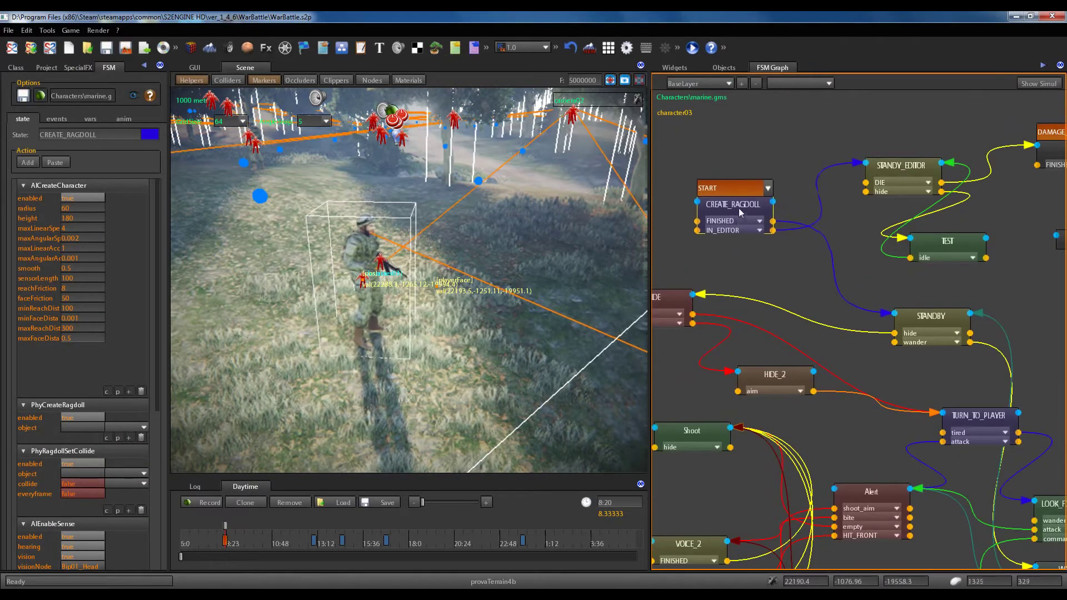
{"action": "left_click_drag", "start_coordinate": [741, 211], "coordinate": [748, 209]}
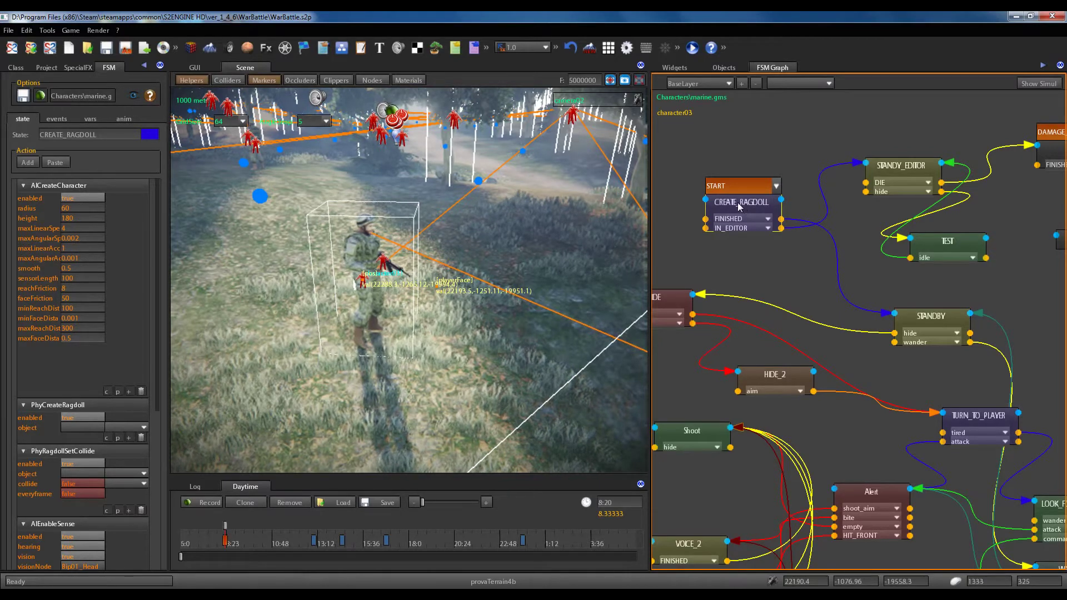
{"action": "left_click_drag", "start_coordinate": [742, 209], "coordinate": [737, 206]}
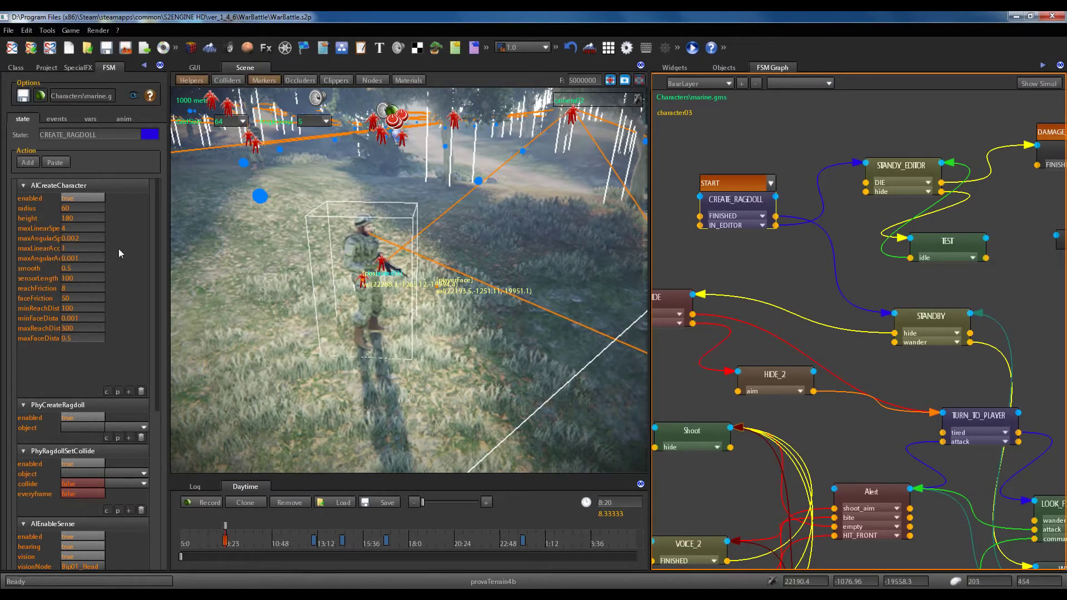
{"action": "left_click_drag", "start_coordinate": [162, 222], "coordinate": [162, 246]}
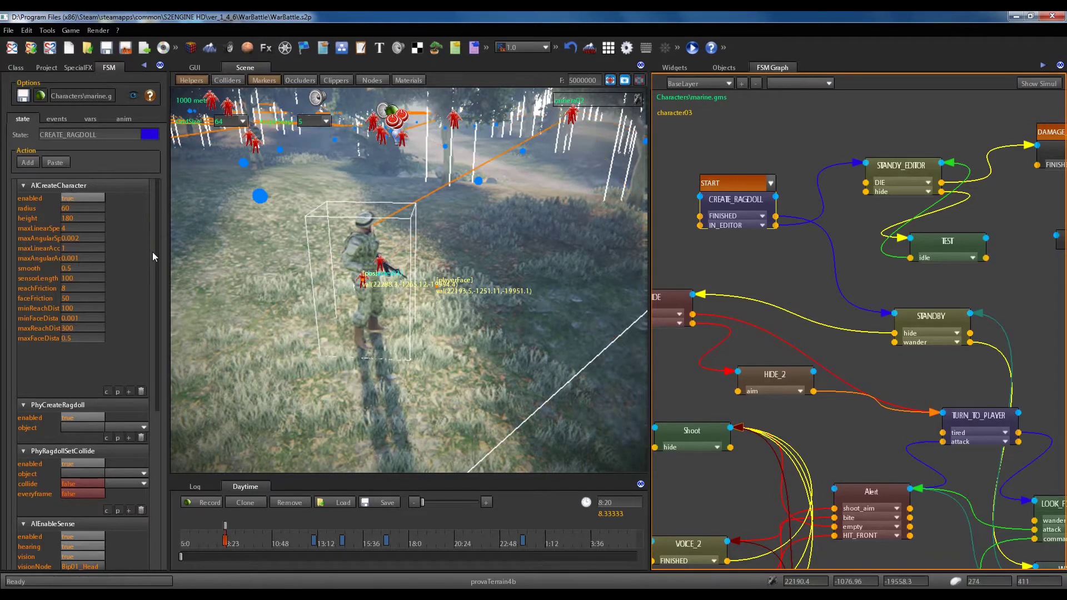
{"action": "left_click_drag", "start_coordinate": [161, 350], "coordinate": [154, 225]}
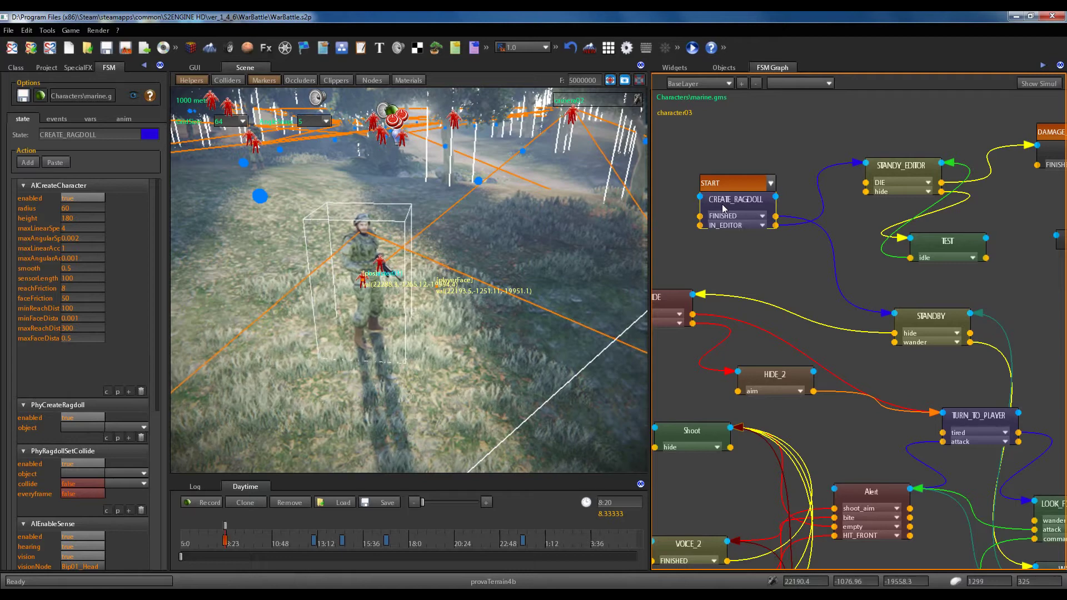
Select the STANDY_EDITOR state and examine its actions, including the everyframe option of GetObjectPos.
{"action": "left_click", "coordinate": [900, 165]}
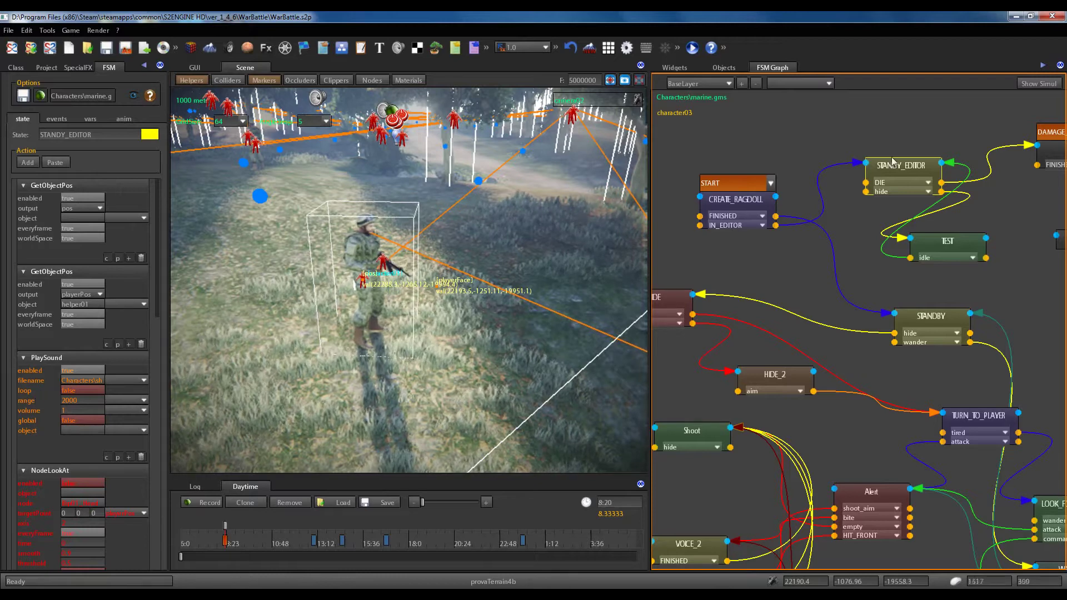
{"action": "left_click_drag", "start_coordinate": [898, 166], "coordinate": [895, 165]}
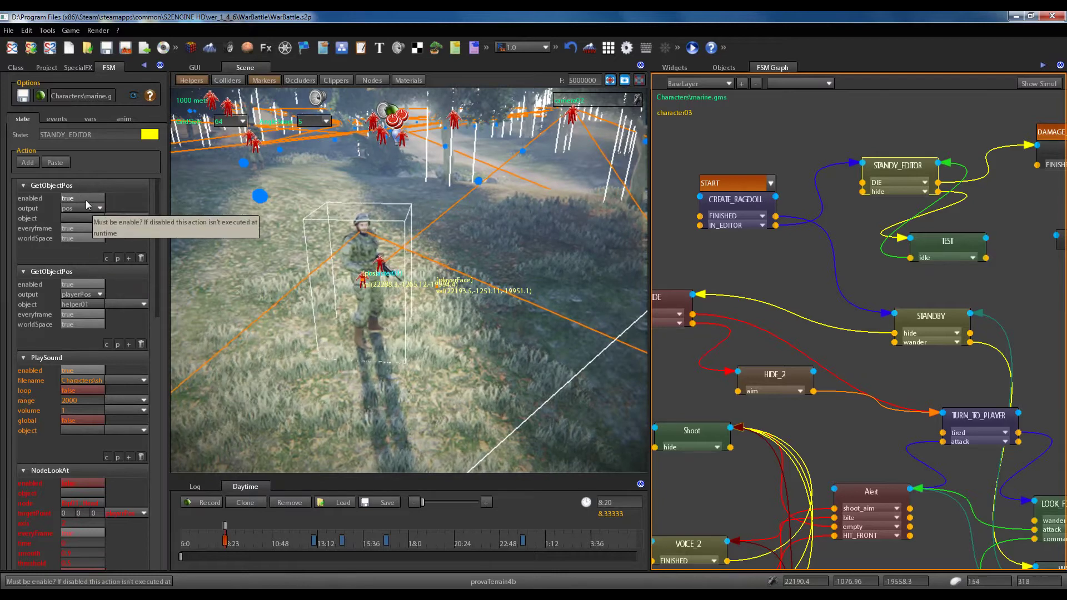
{"action": "left_click", "coordinate": [79, 229]}
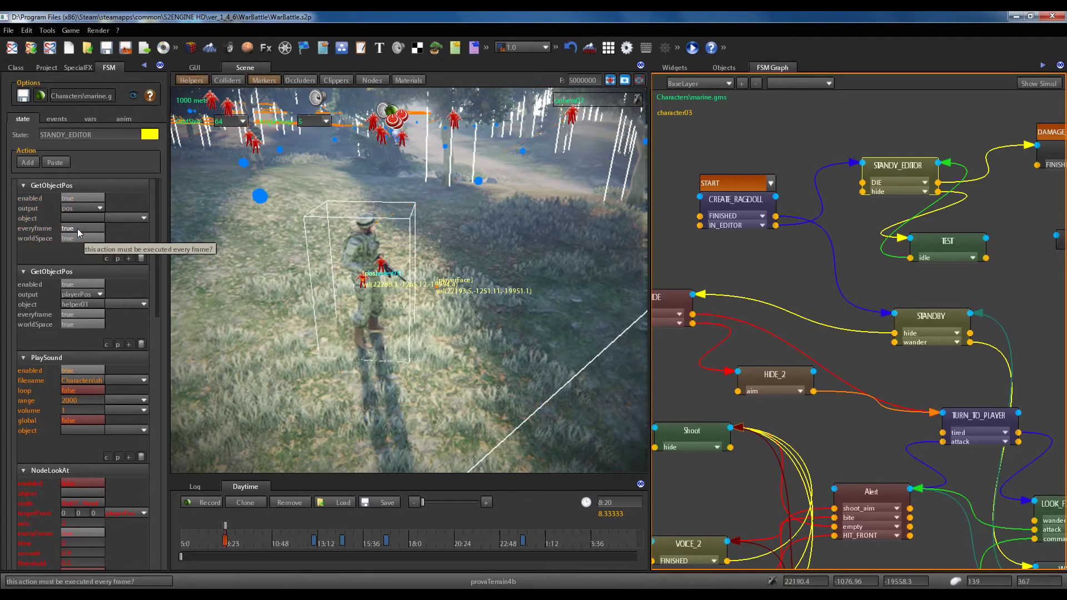
{"action": "scroll", "coordinate": [85, 312], "scroll_direction": "down", "scroll_amount": 6}
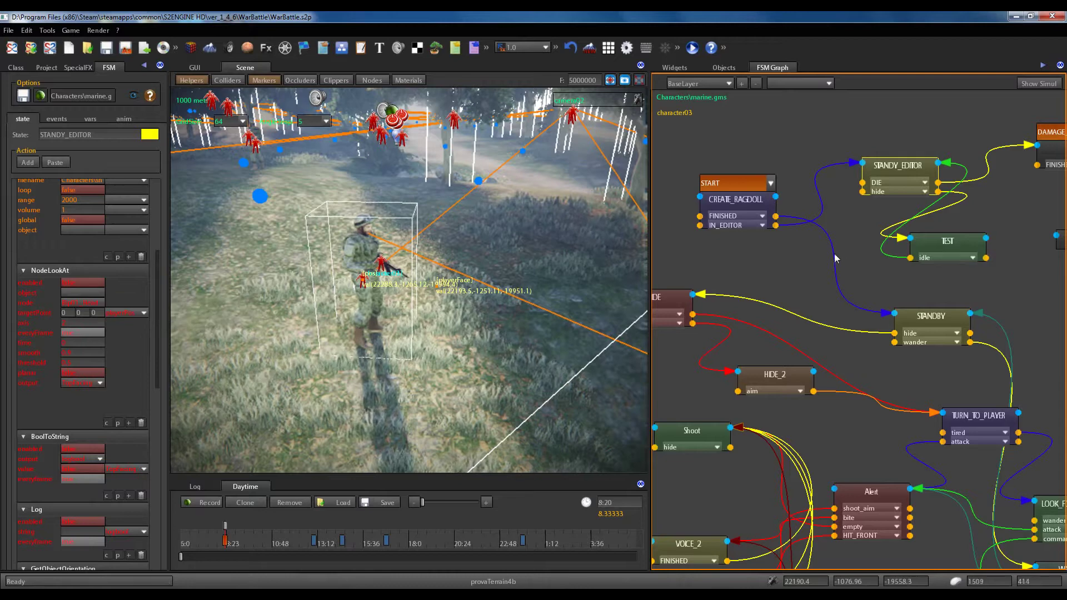
Return to the CREATE_RAGDOLL state and review its AICreateCharacter, ragdoll and AIEnableSense action parameters.
{"action": "left_click", "coordinate": [760, 225]}
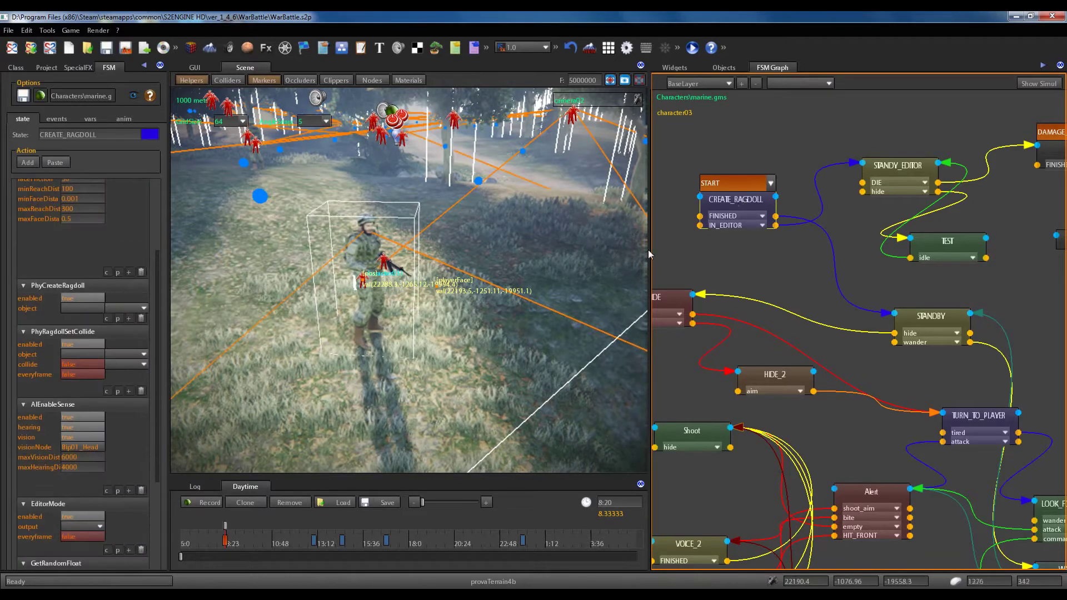
{"action": "scroll", "coordinate": [159, 239], "scroll_direction": "up", "scroll_amount": 3}
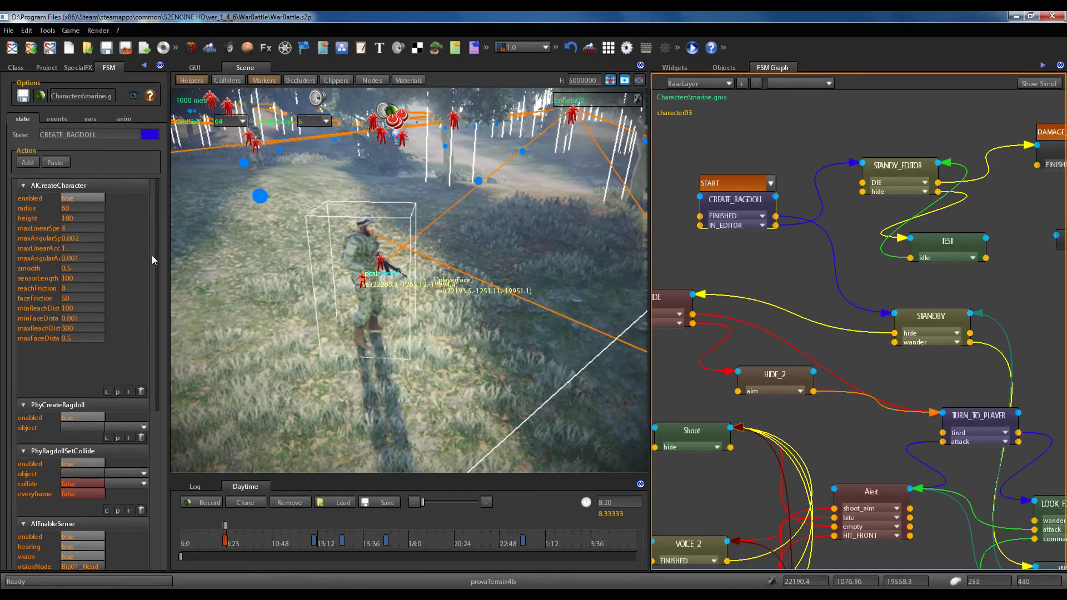
{"action": "mouse_move", "coordinate": [155, 250]}
{"action": "left_mouse_down"}
{"action": "mouse_move", "coordinate": [162, 395]}
{"action": "mouse_move", "coordinate": [152, 463]}
{"action": "mouse_move", "coordinate": [155, 236]}
{"action": "left_mouse_up"}
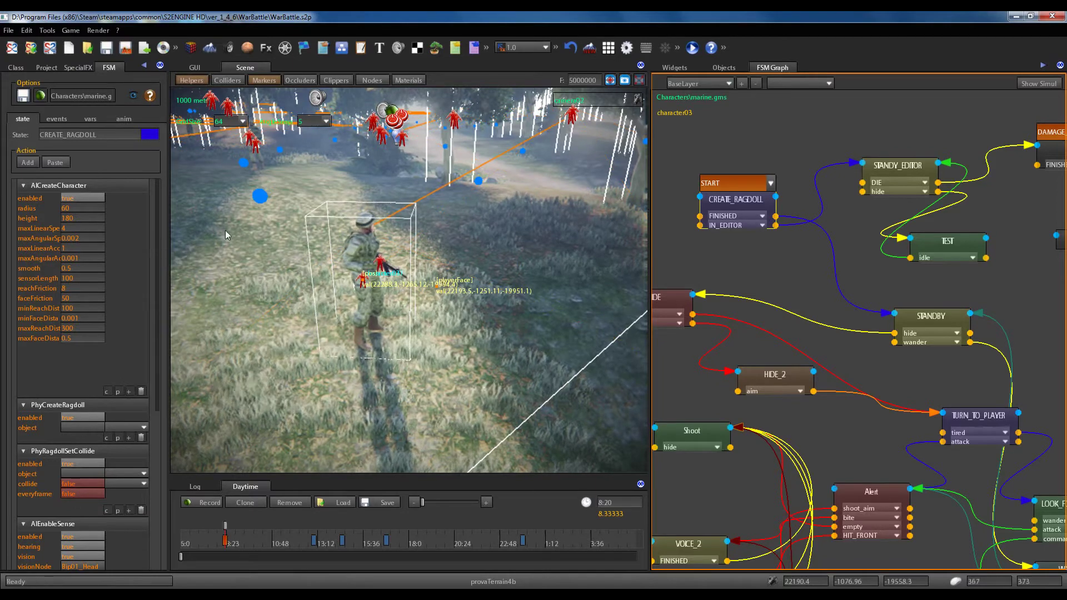
Move the STANDY_EDITOR state slightly closer to the CREATE_RAGDOLL state in the graph.
{"action": "scroll", "coordinate": [714, 201], "scroll_direction": "up", "scroll_amount": 3}
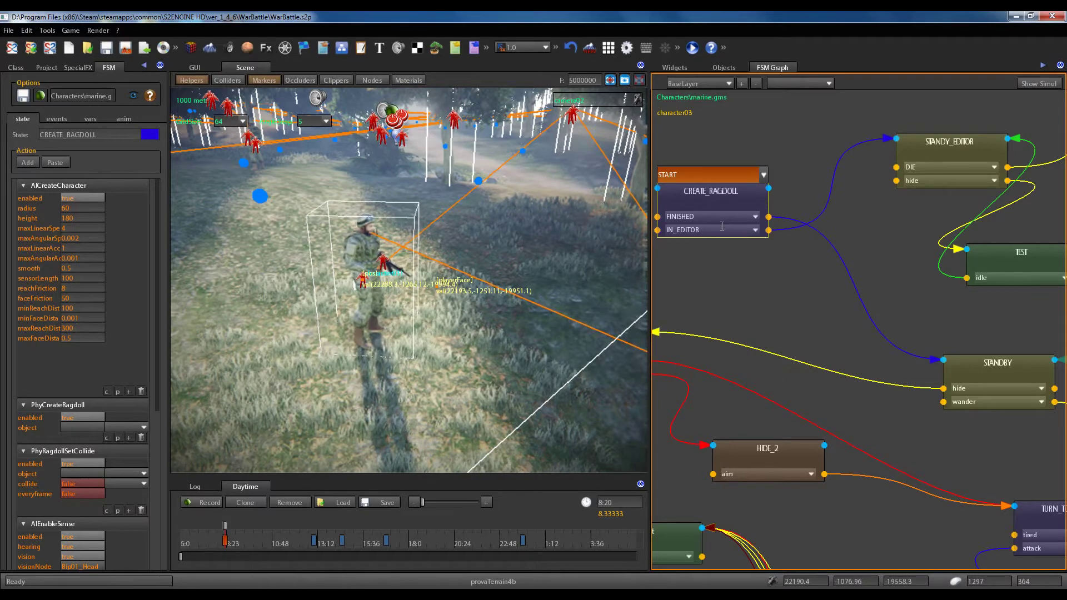
{"action": "left_click", "coordinate": [949, 154]}
{"action": "left_click", "coordinate": [750, 194]}
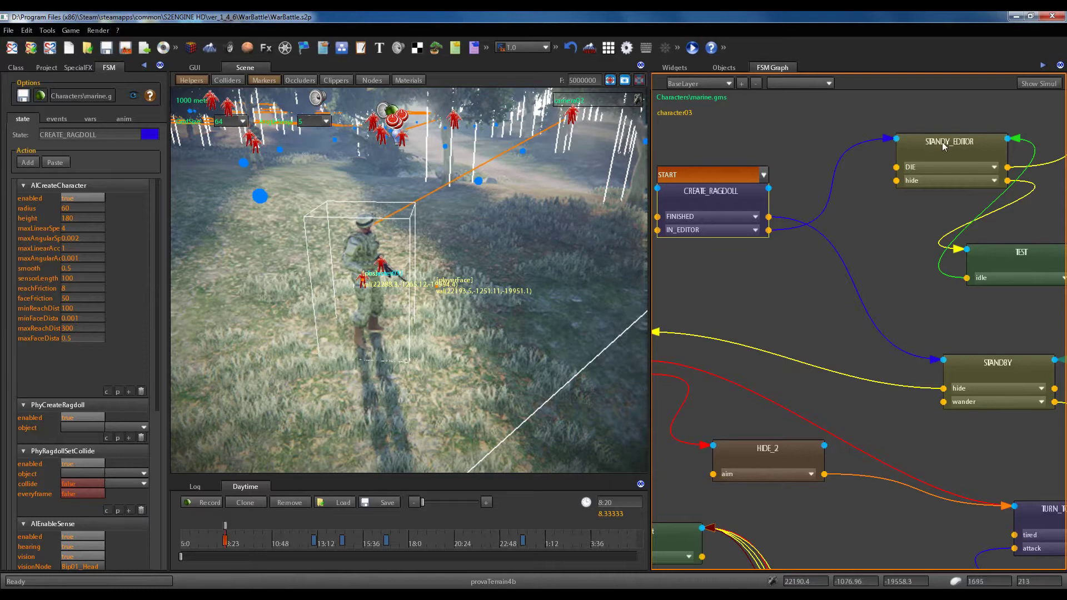
{"action": "left_click_drag", "start_coordinate": [942, 143], "coordinate": [904, 146]}
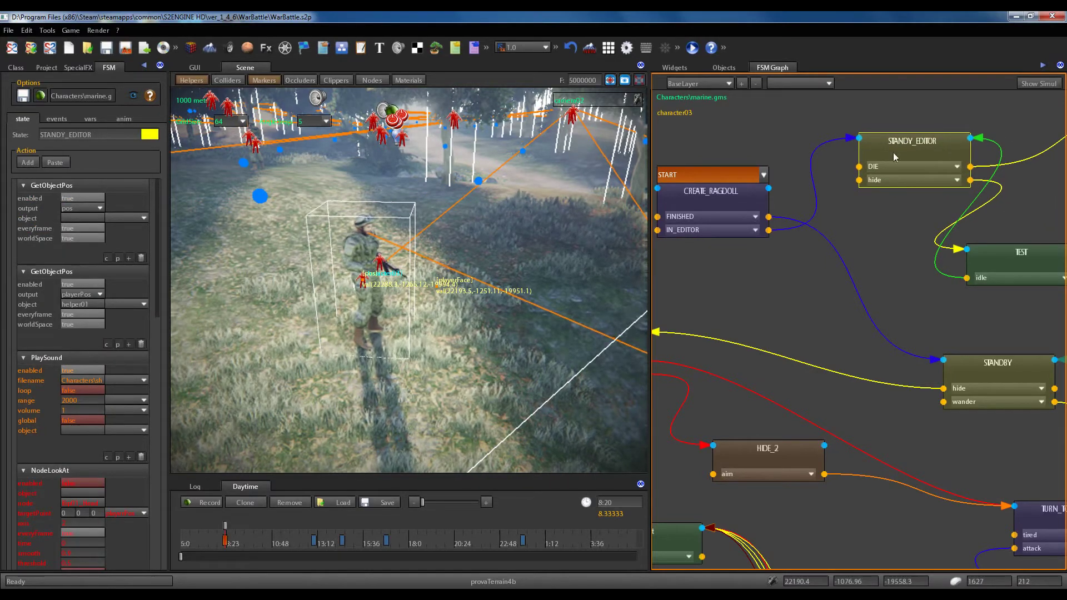
Reposition the CREATE_RAGDOLL state slightly lower in the graph, away from the graph's edge.
{"action": "left_click", "coordinate": [702, 194]}
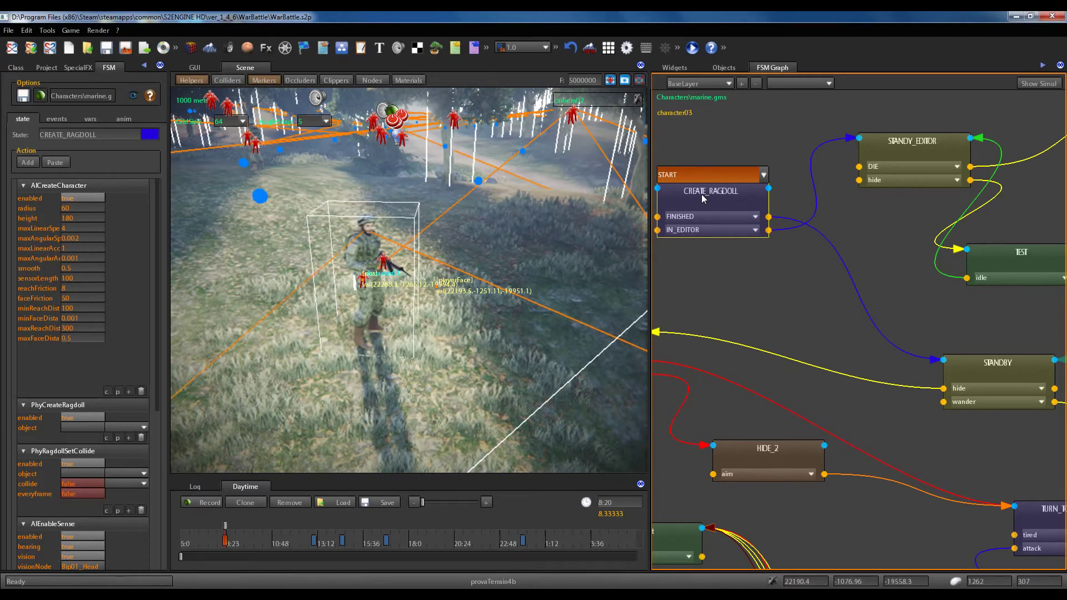
{"action": "left_click_drag", "start_coordinate": [701, 194], "coordinate": [713, 201]}
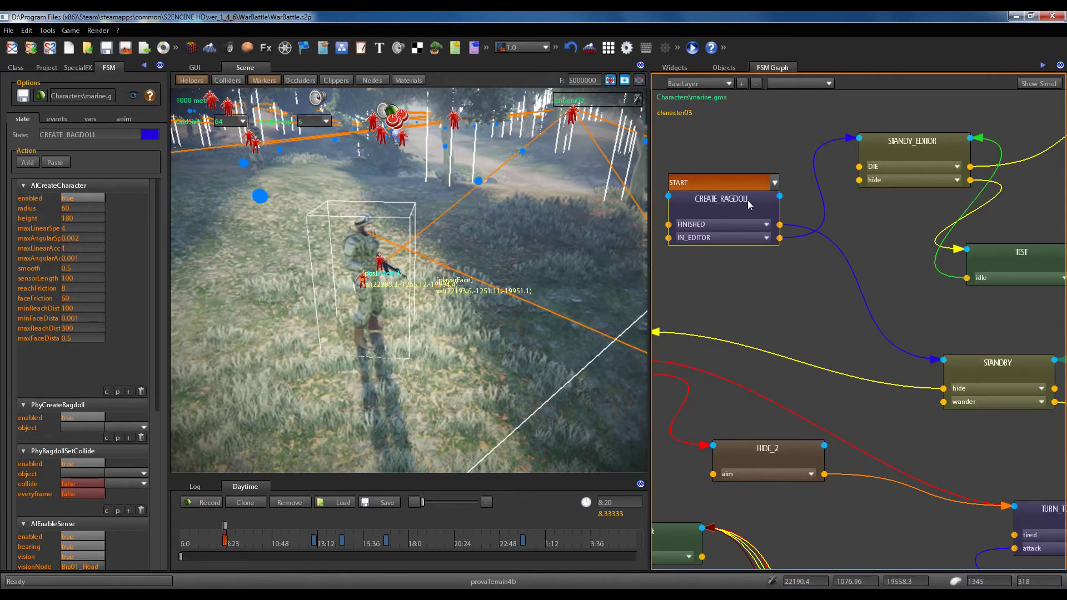
{"action": "left_click_drag", "start_coordinate": [729, 199], "coordinate": [735, 212]}
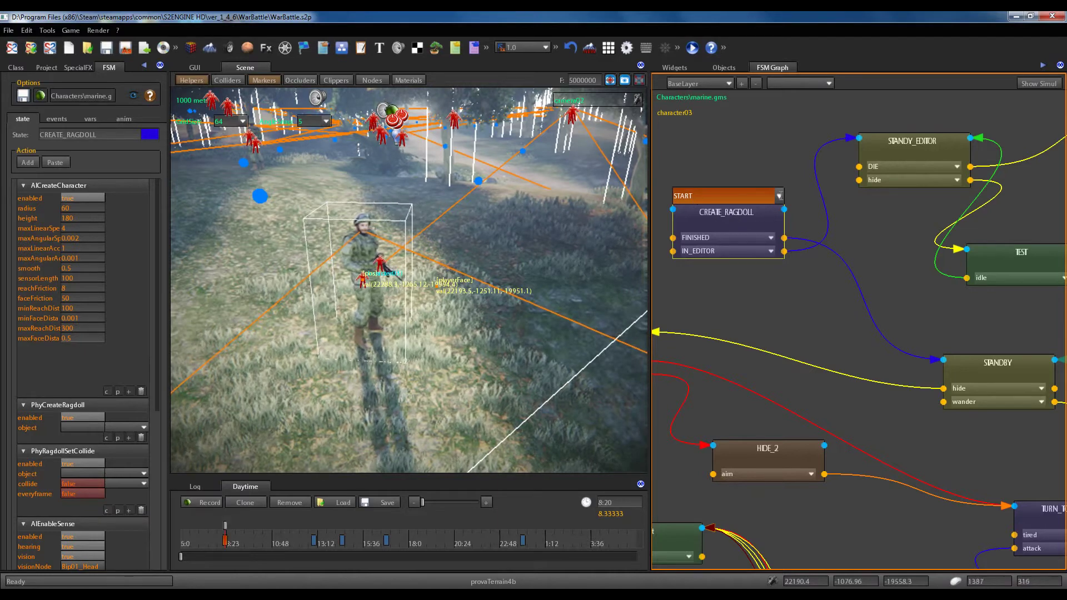
{"action": "left_click_drag", "start_coordinate": [741, 221], "coordinate": [739, 219]}
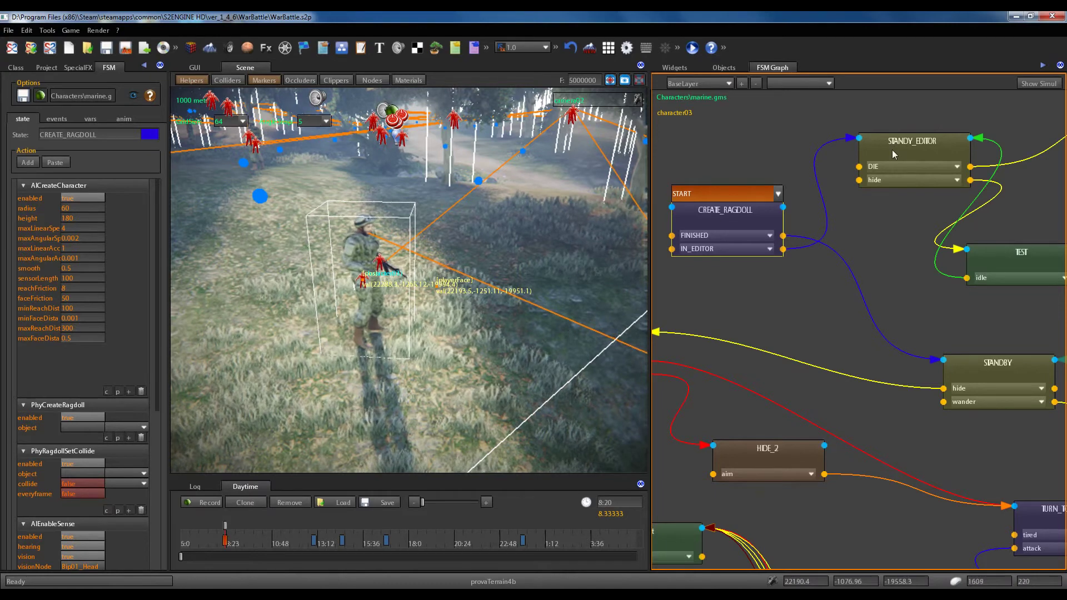
Compare the actions of the STANDY_EDITOR and CREATE_RAGDOLL states by selecting them alternately.
{"action": "left_click_drag", "start_coordinate": [895, 148], "coordinate": [888, 152]}
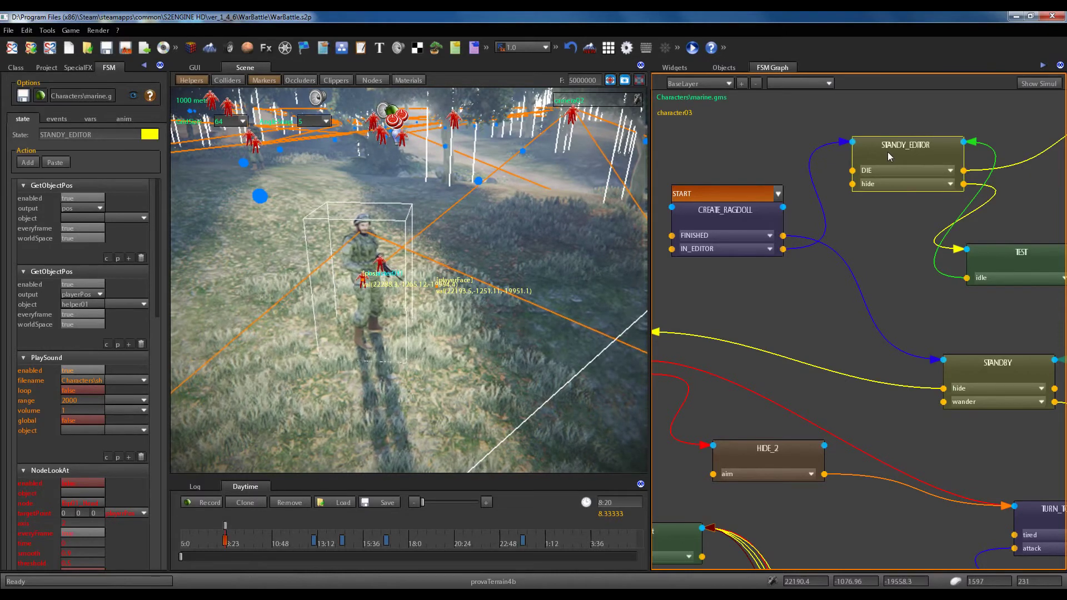
{"action": "left_click", "coordinate": [740, 216]}
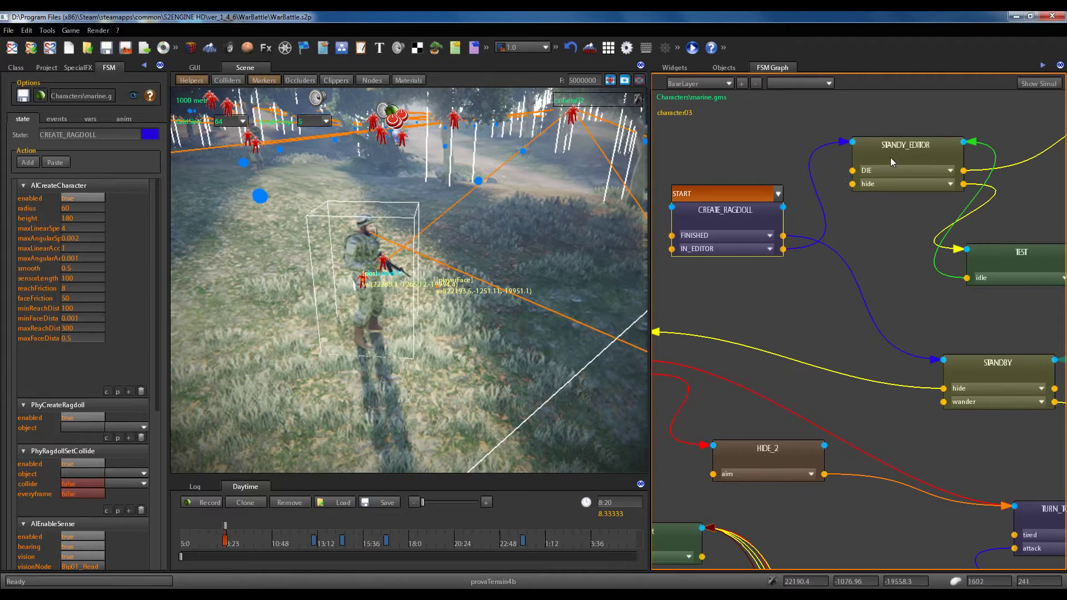
{"action": "left_click", "coordinate": [891, 158]}
{"action": "left_click", "coordinate": [743, 214]}
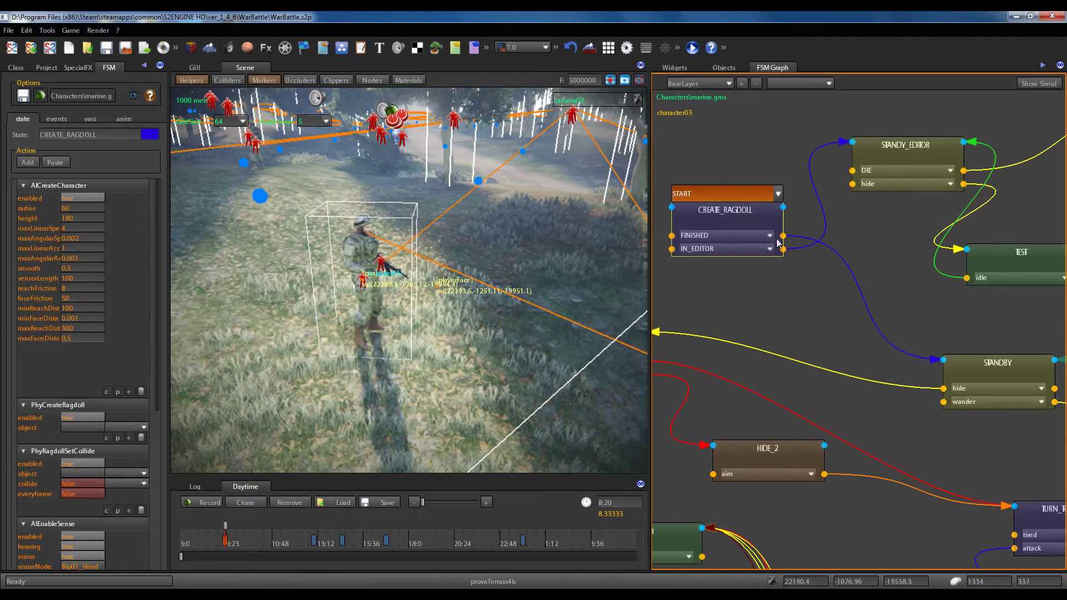
Review the DIE state's actions, its DAMAGE_ENEMY event and its FINISHED transition to FREEZE in relation to the starting states.
{"action": "left_click_drag", "start_coordinate": [778, 243], "coordinate": [866, 161]}
{"action": "left_click", "coordinate": [863, 155]}
{"action": "scroll", "coordinate": [804, 293], "scroll_direction": "up", "scroll_amount": 2}
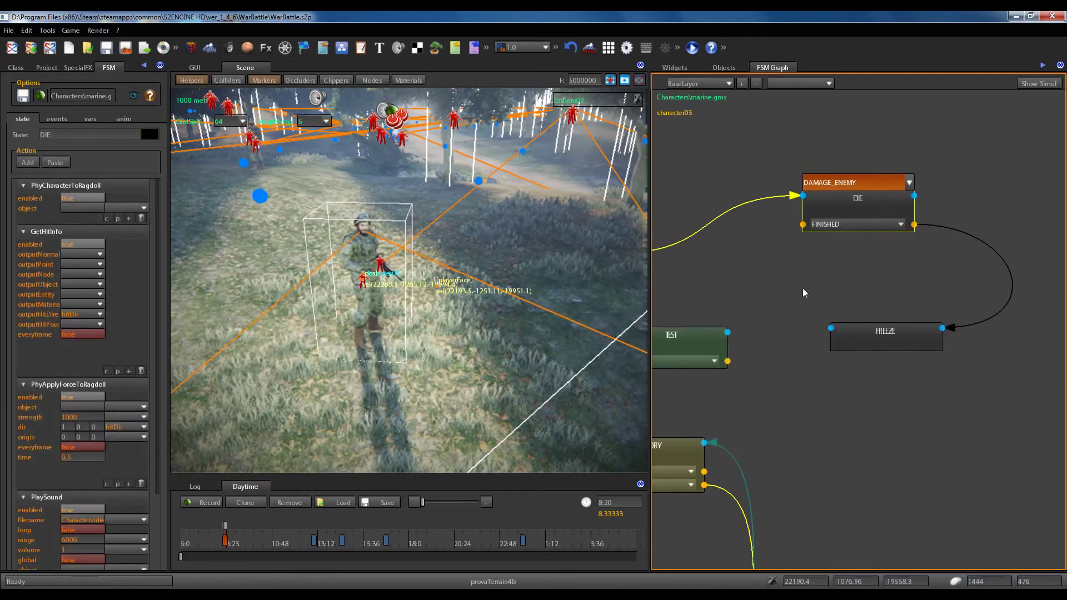
{"action": "scroll", "coordinate": [805, 293], "scroll_direction": "down", "scroll_amount": 4}
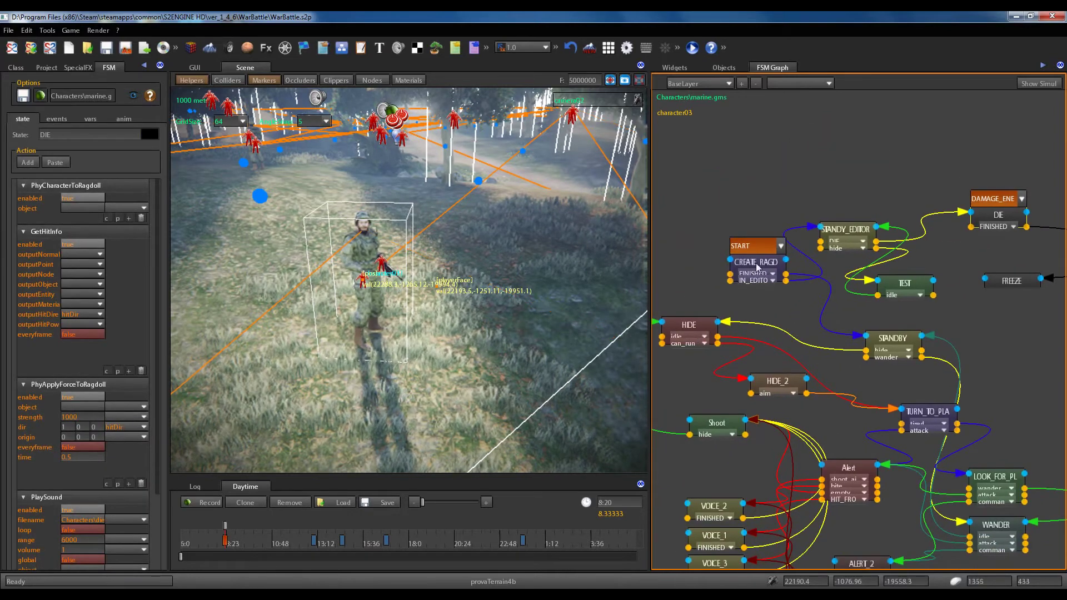
{"action": "scroll", "coordinate": [822, 183], "scroll_direction": "up", "scroll_amount": 4}
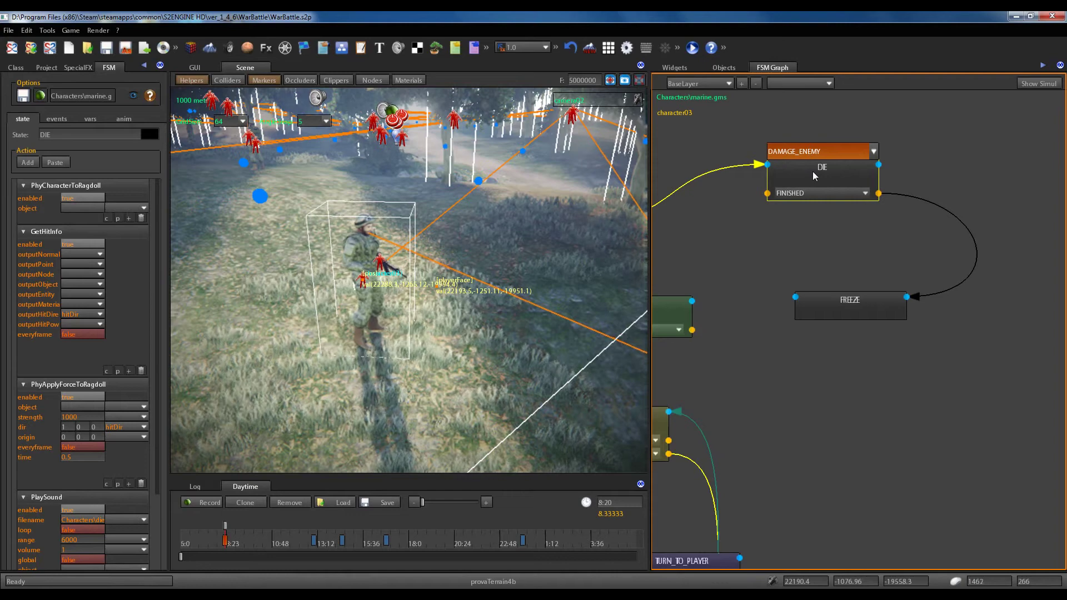
{"action": "scroll", "coordinate": [832, 215], "scroll_direction": "down", "scroll_amount": 3}
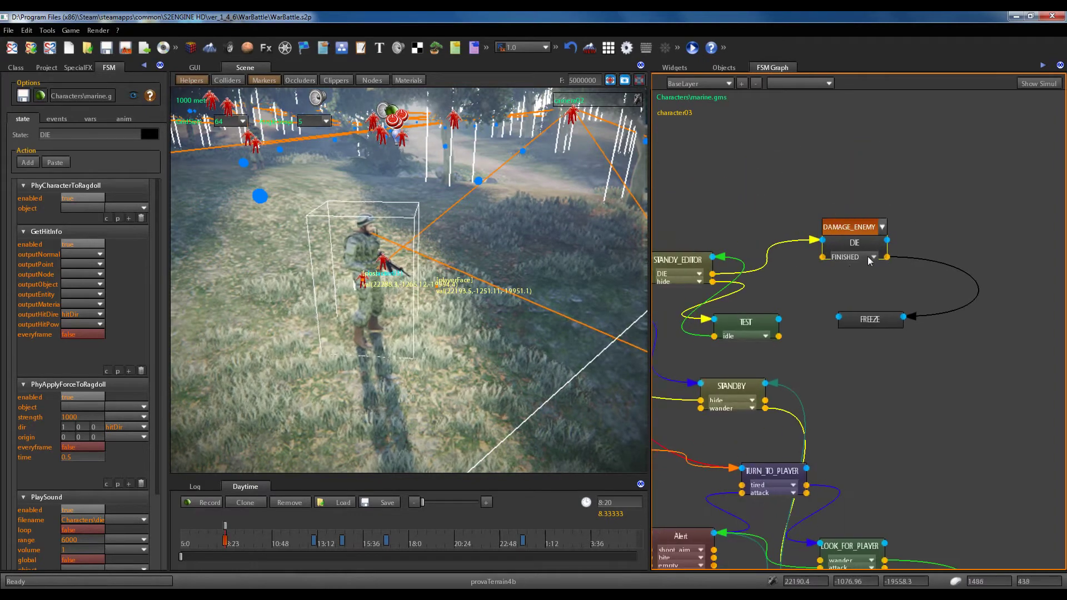
{"action": "scroll", "coordinate": [806, 269], "scroll_direction": "up", "scroll_amount": 4}
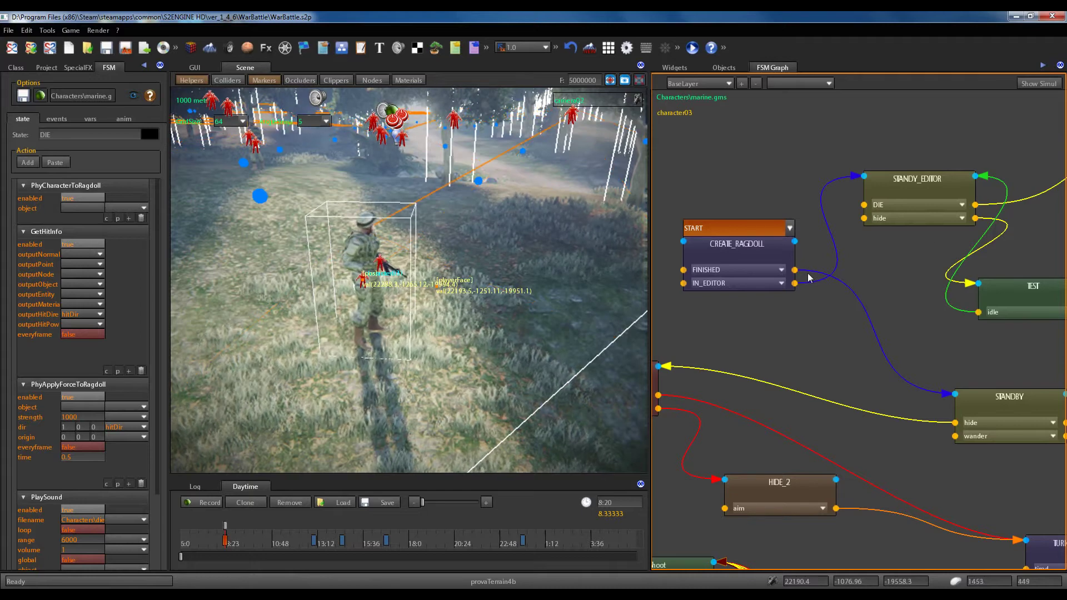
Move the CREATE_RAGDOLL state slightly higher in the graph and check its actions against those of STANDY_EDITOR.
{"action": "left_click", "coordinate": [746, 250]}
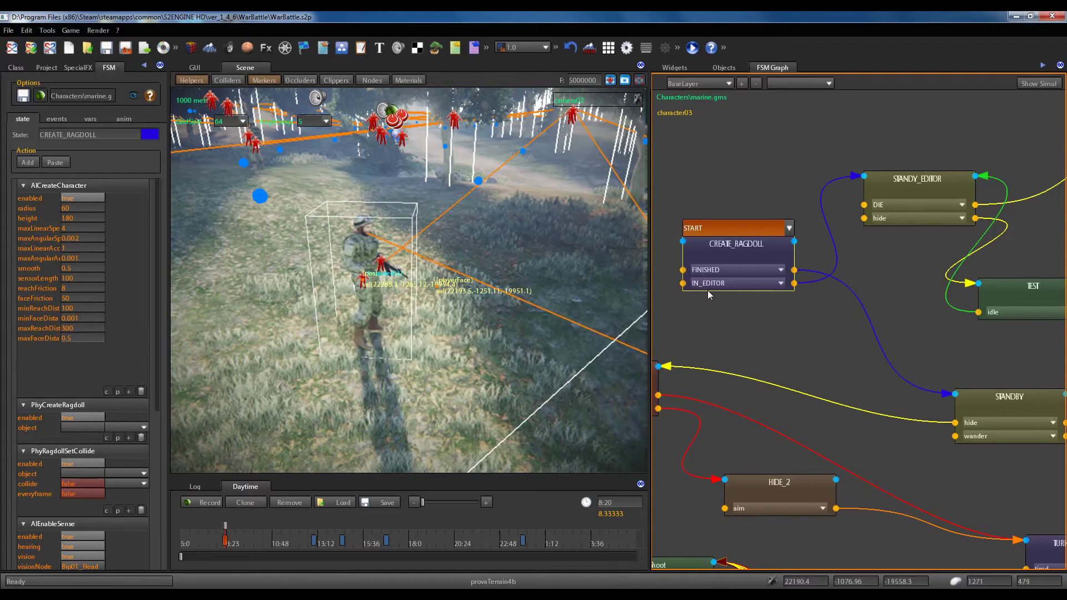
{"action": "left_click_drag", "start_coordinate": [720, 260], "coordinate": [716, 249]}
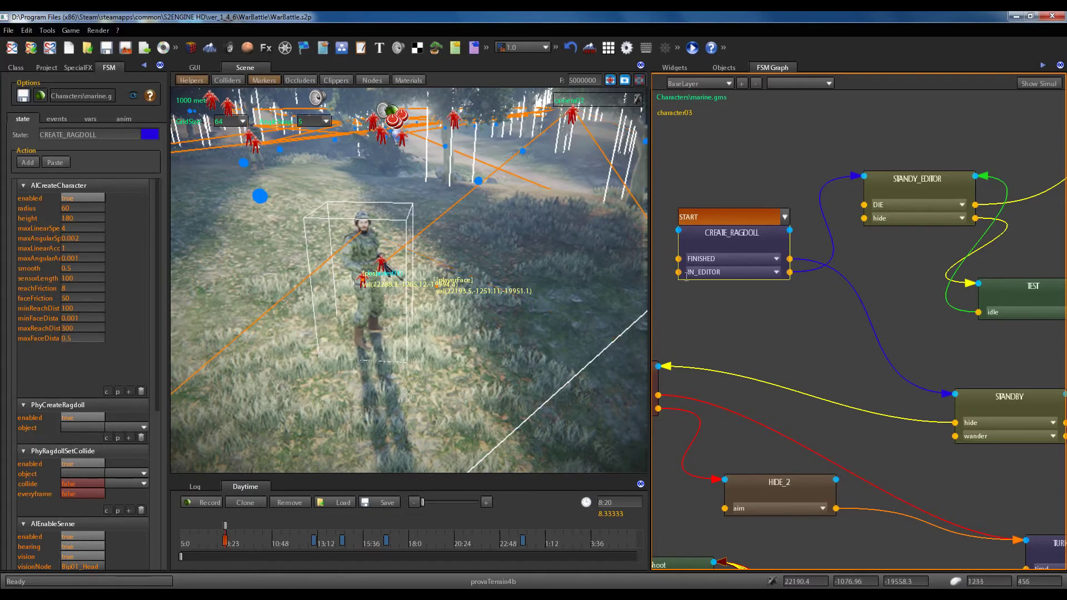
{"action": "left_click", "coordinate": [916, 187]}
{"action": "left_click", "coordinate": [726, 241]}
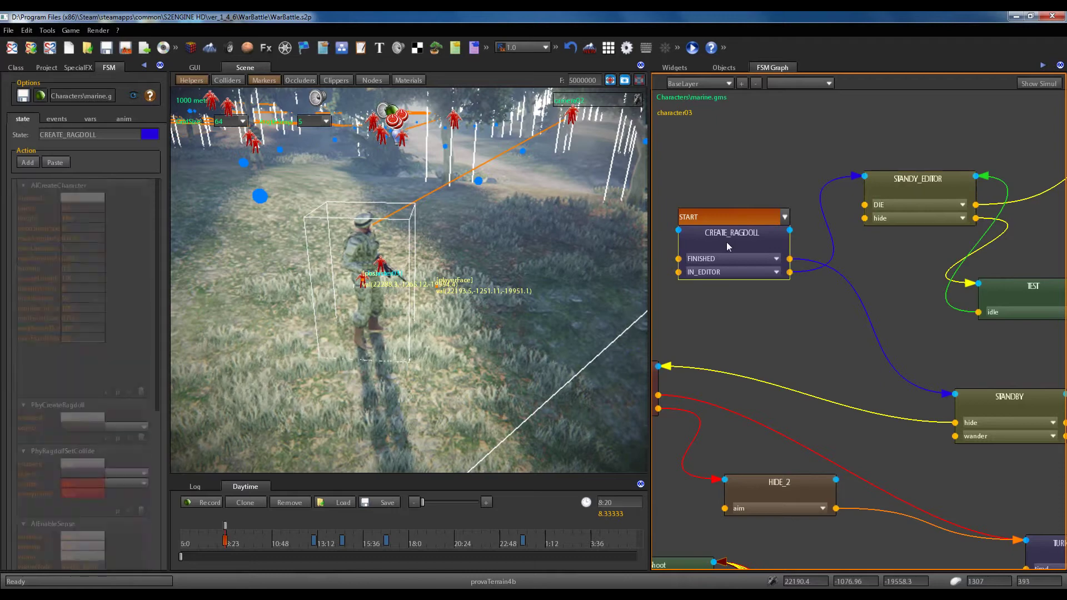
Examine the graph's hide, shoot, alert and voice states, and revisit the DIE state's actions and the starting states.
{"action": "scroll", "coordinate": [676, 285], "scroll_direction": "down", "scroll_amount": 4}
{"action": "middle_click_drag", "start_coordinate": [785, 384], "coordinate": [821, 290]}
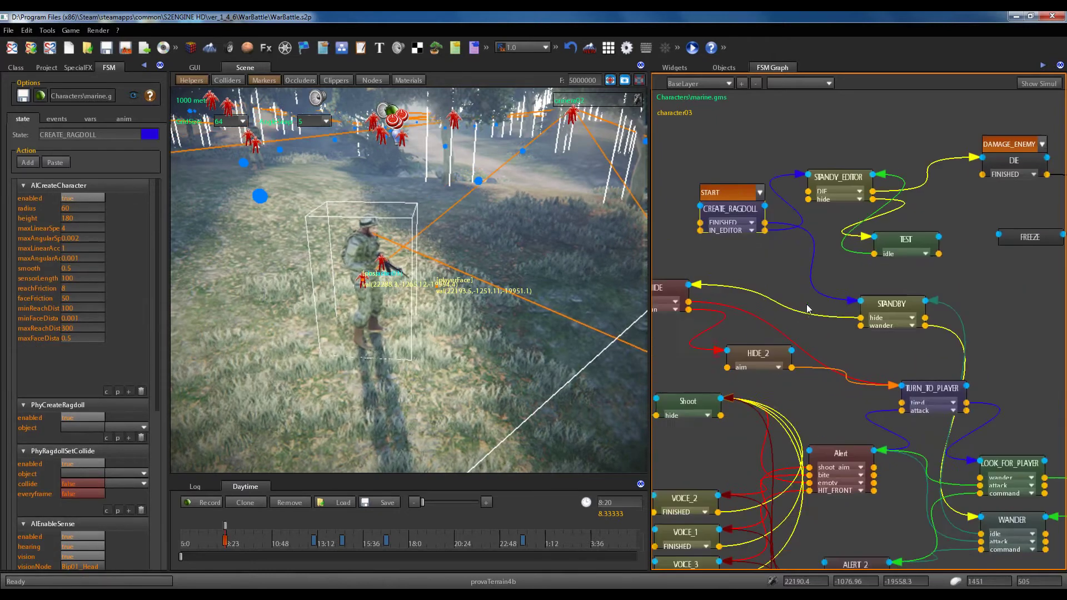
{"action": "middle_click_drag", "start_coordinate": [791, 404], "coordinate": [823, 306]}
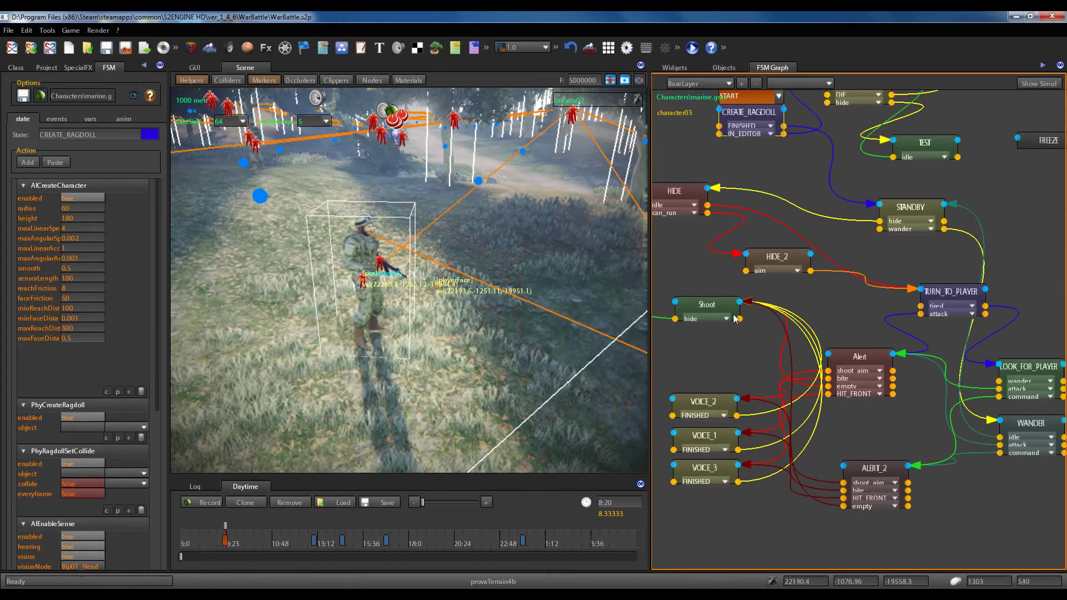
{"action": "middle_click_drag", "start_coordinate": [1013, 84], "coordinate": [830, 290]}
{"action": "scroll", "coordinate": [831, 196], "scroll_direction": "up", "scroll_amount": 3}
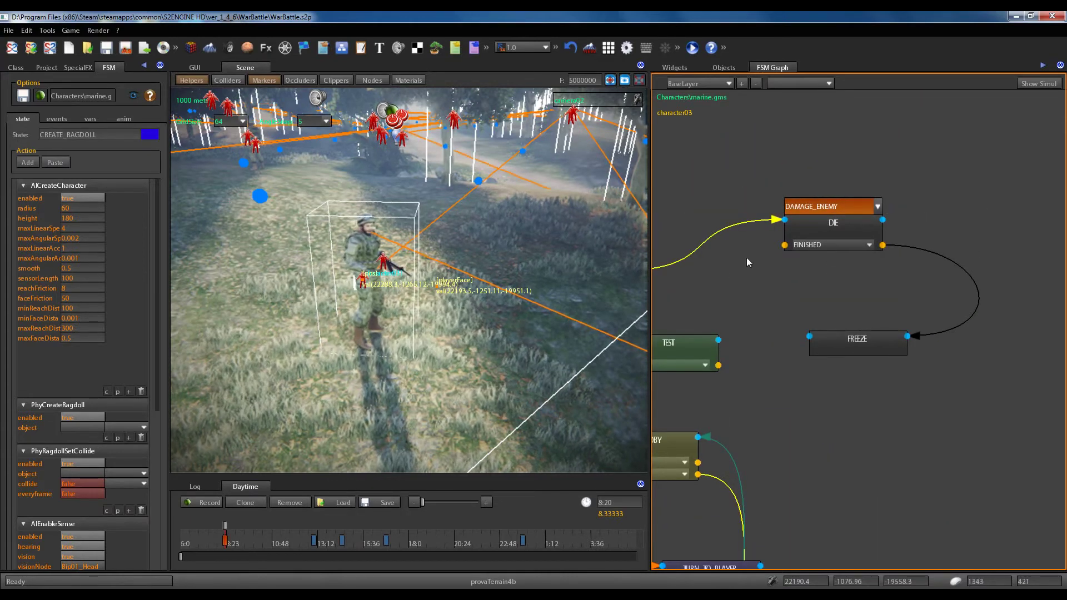
{"action": "left_click", "coordinate": [822, 221]}
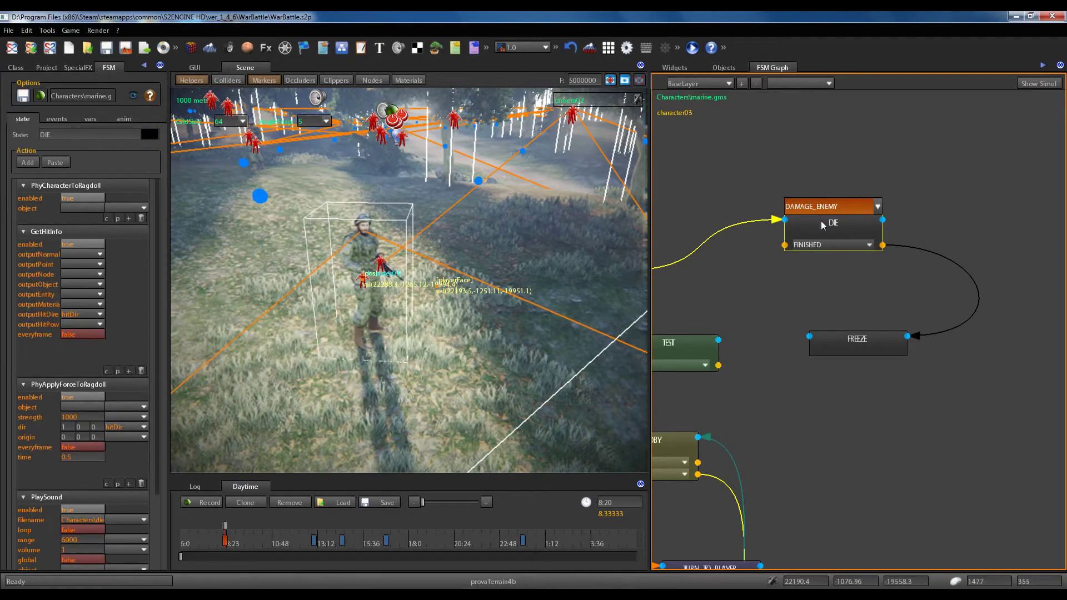
{"action": "scroll", "coordinate": [821, 221], "scroll_direction": "down", "scroll_amount": 2}
{"action": "middle_click_drag", "start_coordinate": [639, 331], "coordinate": [917, 284]}
{"action": "scroll", "coordinate": [828, 284], "scroll_direction": "up", "scroll_amount": 2}
{"action": "scroll", "coordinate": [829, 284], "scroll_direction": "down", "scroll_amount": 1}
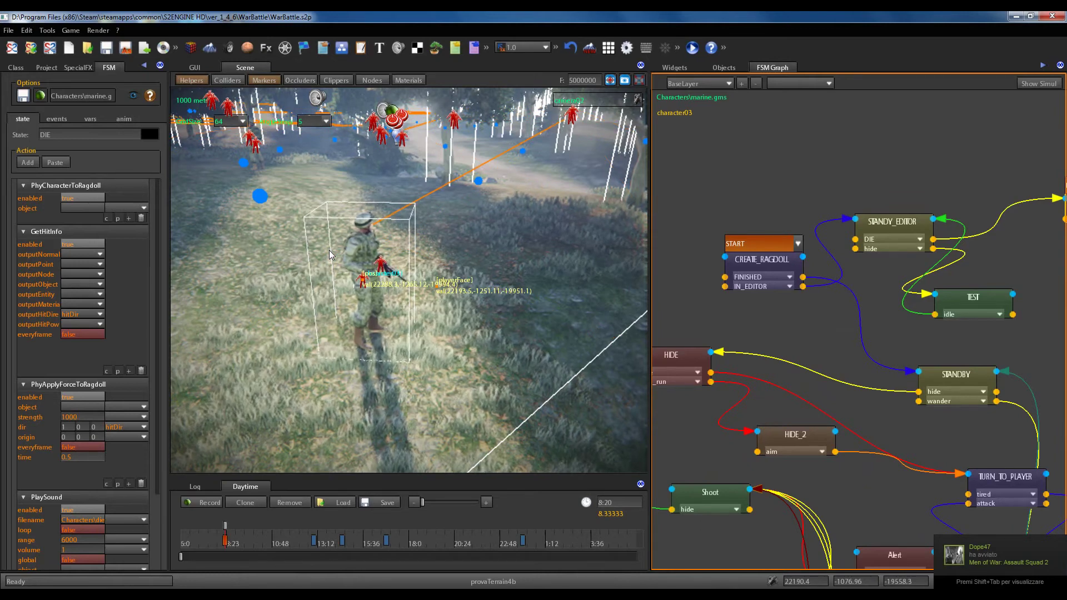
{"action": "middle_click_drag", "start_coordinate": [776, 315], "coordinate": [779, 278]}
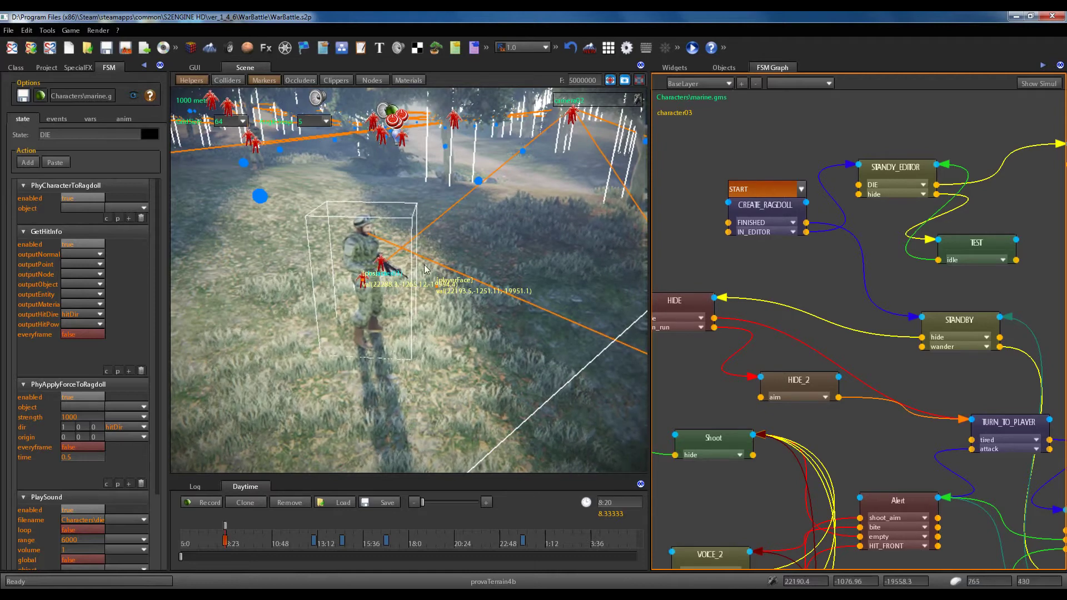
Find another marine character elsewhere on the terrain, select it and bring it into close view.
{"action": "scroll", "coordinate": [424, 256], "scroll_direction": "down", "scroll_amount": 5}
{"action": "scroll", "coordinate": [426, 265], "scroll_direction": "up", "scroll_amount": 5}
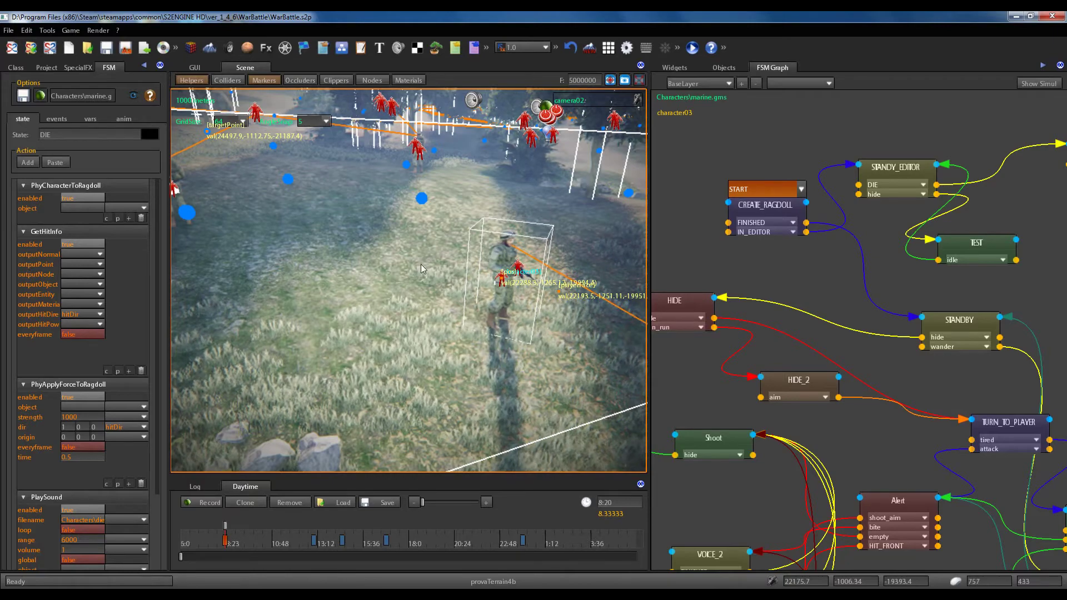
{"action": "right_click_drag", "start_coordinate": [399, 286], "coordinate": [328, 383]}
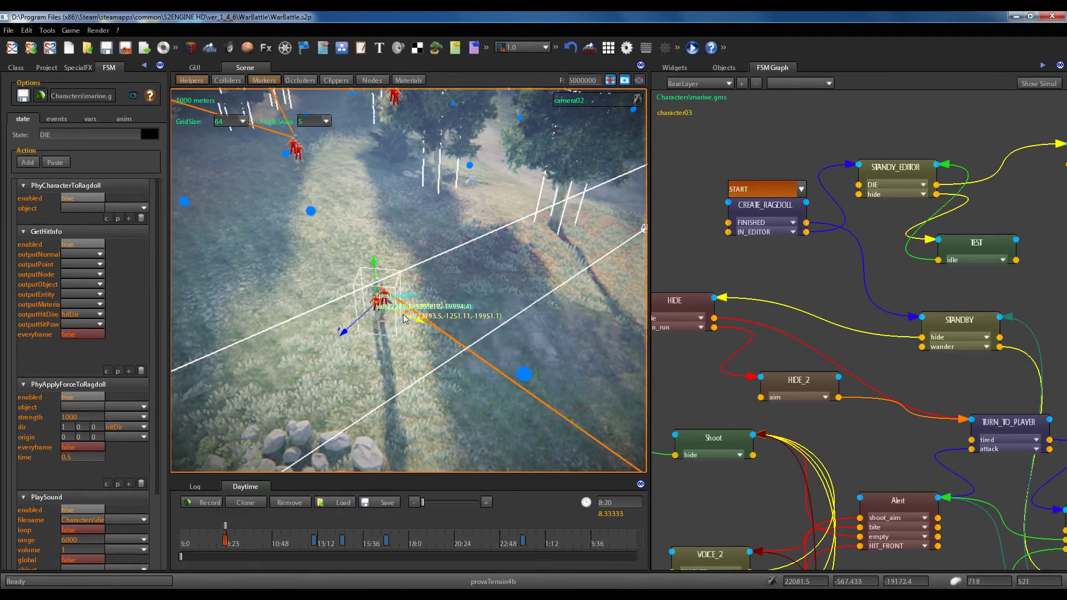
{"action": "left_click", "coordinate": [423, 345]}
{"action": "right_click_drag", "start_coordinate": [432, 363], "coordinate": [324, 310]}
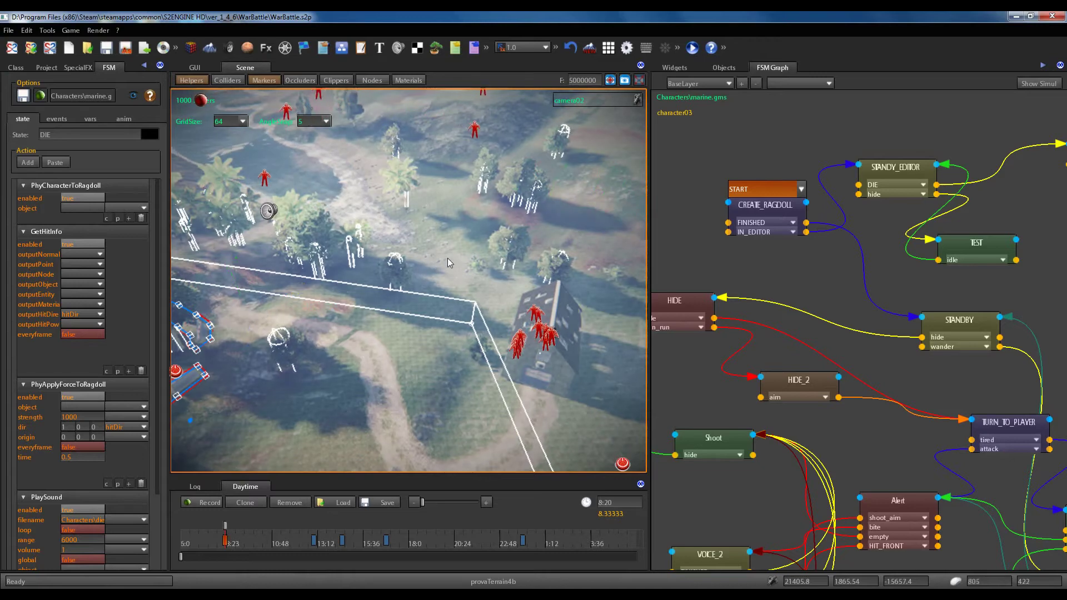
{"action": "right_click_drag", "start_coordinate": [448, 258], "coordinate": [481, 251]}
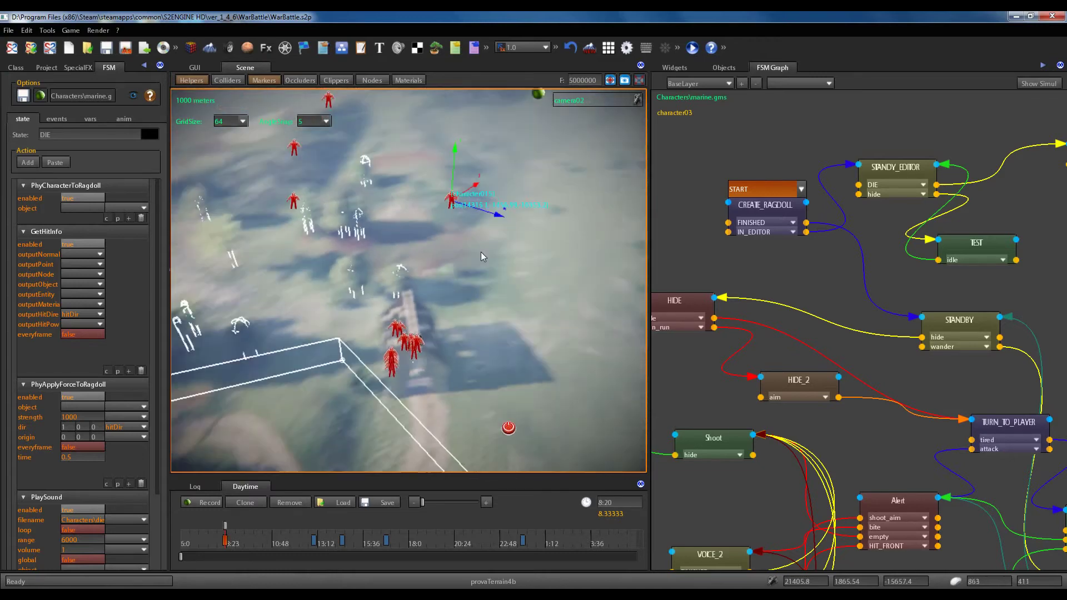
{"action": "double_click", "coordinate": [453, 169]}
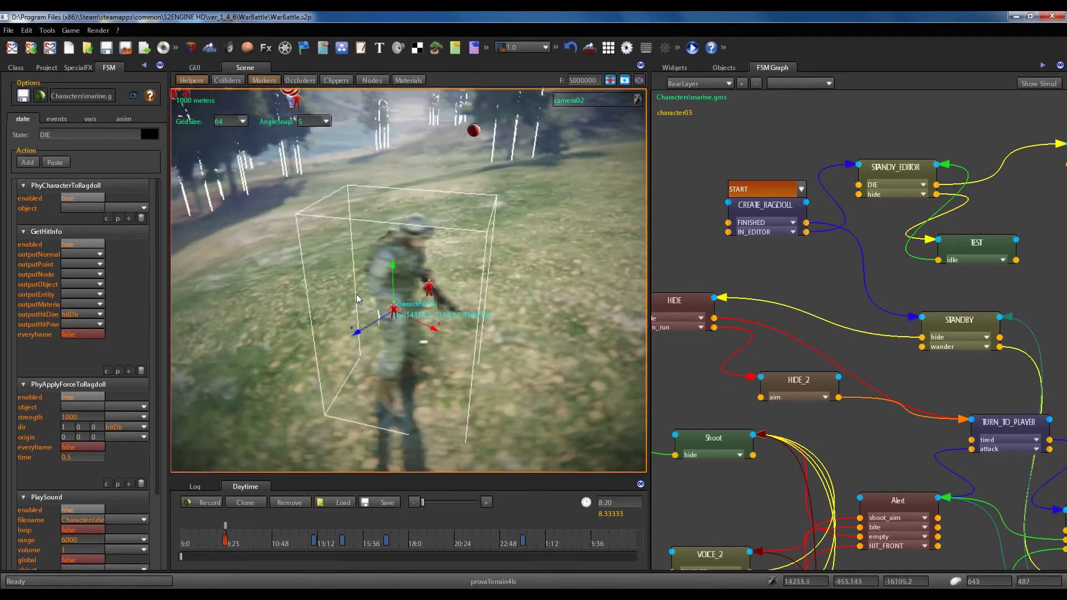
Clear the selected character's fsm and fsmParams class parameters and apply the change.
{"action": "left_click", "coordinate": [15, 67]}
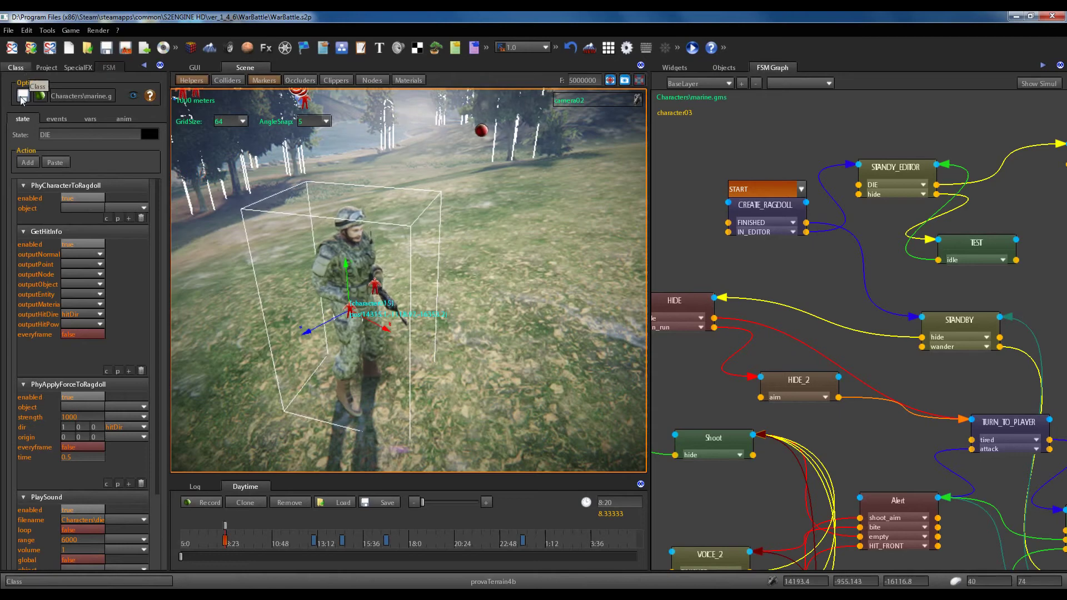
{"action": "left_click_drag", "start_coordinate": [148, 351], "coordinate": [157, 399]}
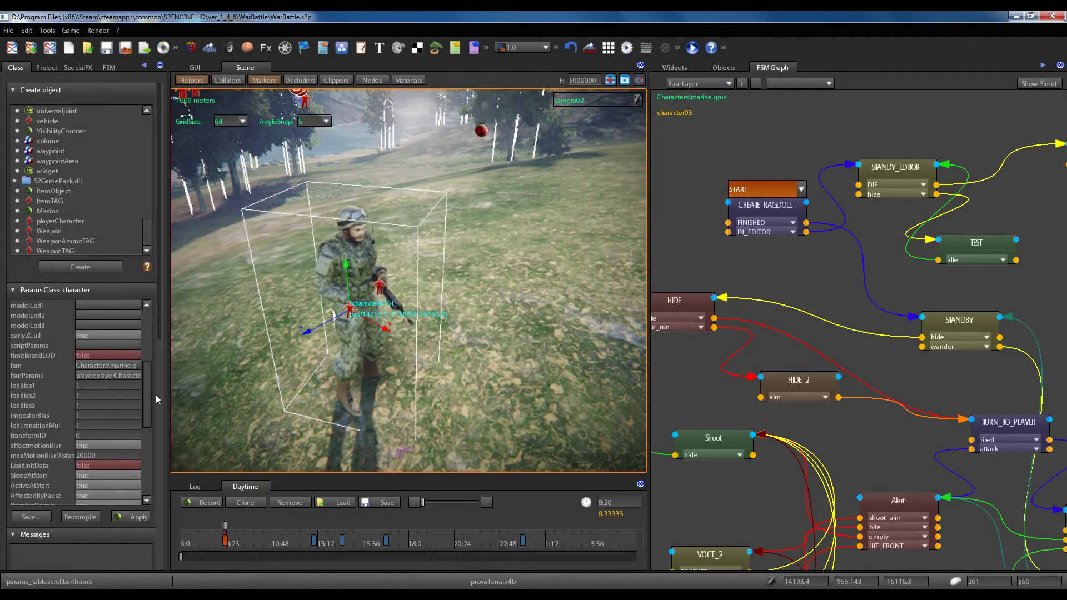
{"action": "triple_click", "coordinate": [93, 366]}
{"action": "key", "text": "Delete"}
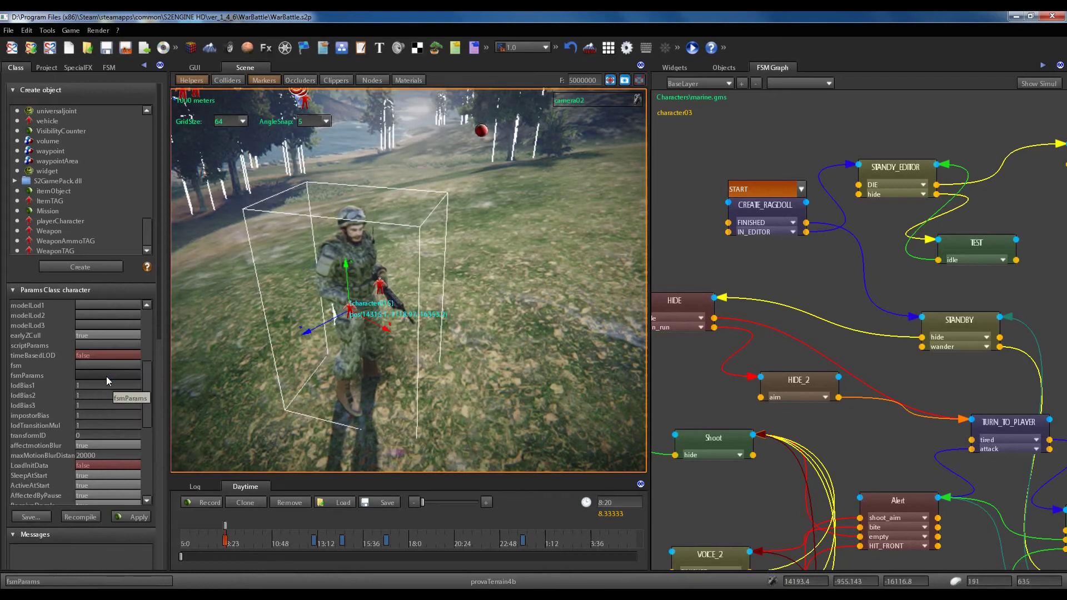
{"action": "left_click", "coordinate": [138, 518]}
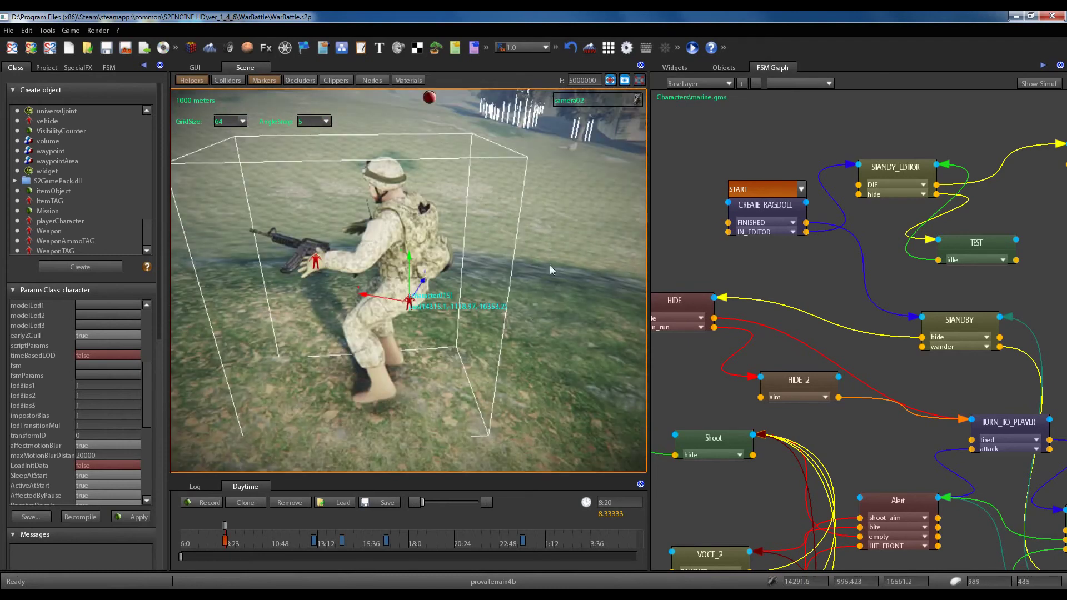
Reselect the marine character and browse the project's state machine files to the Characters folder.
{"action": "left_click", "coordinate": [407, 251]}
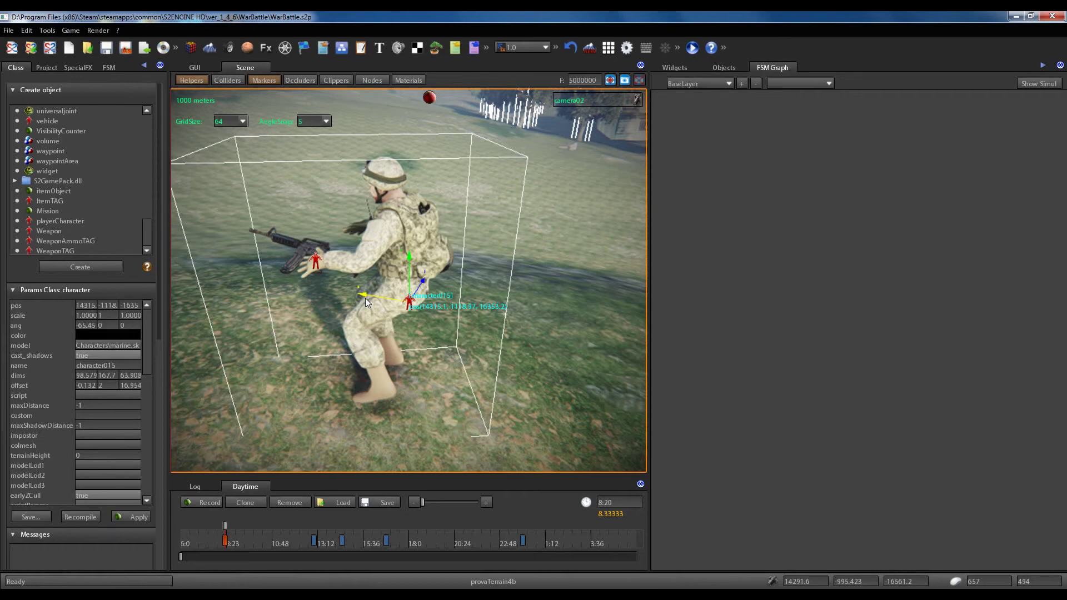
{"action": "left_click_drag", "start_coordinate": [149, 327], "coordinate": [168, 305]}
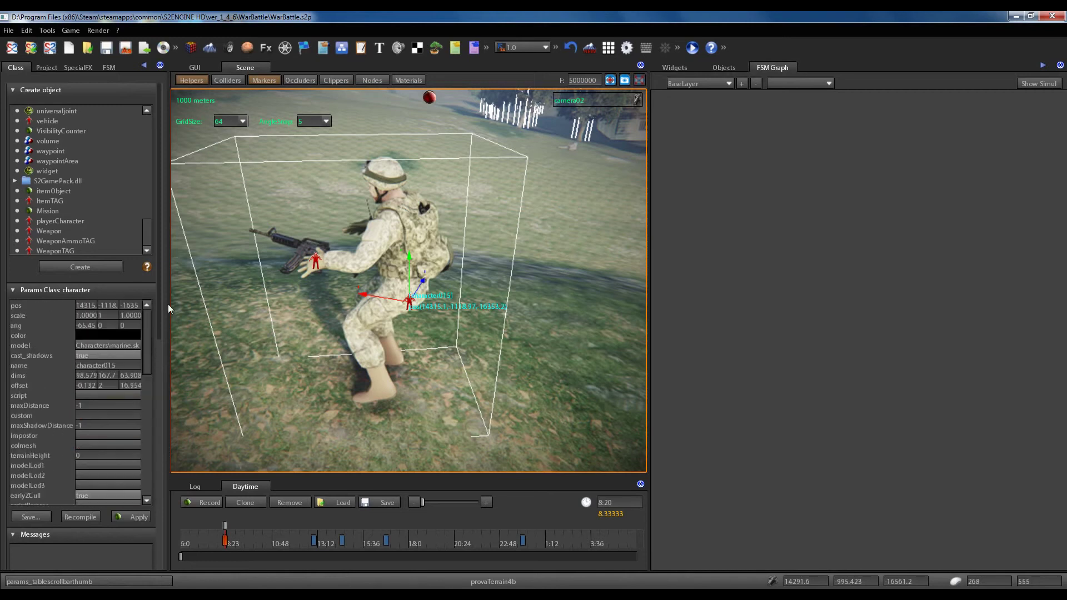
{"action": "left_click", "coordinate": [110, 68]}
{"action": "left_click", "coordinate": [45, 67]}
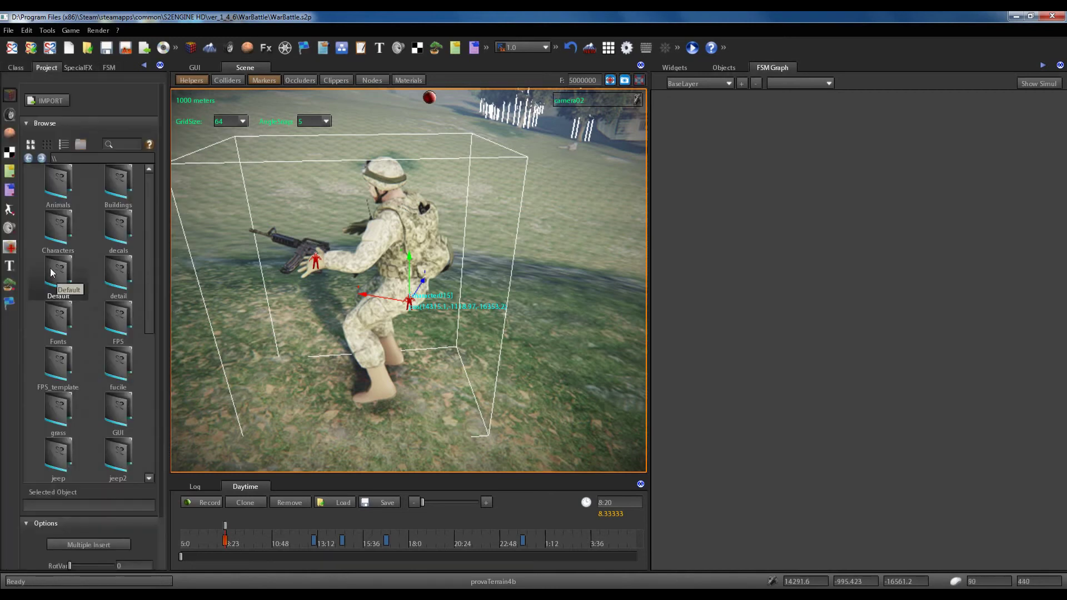
{"action": "scroll", "coordinate": [90, 291], "scroll_direction": "down", "scroll_amount": 5}
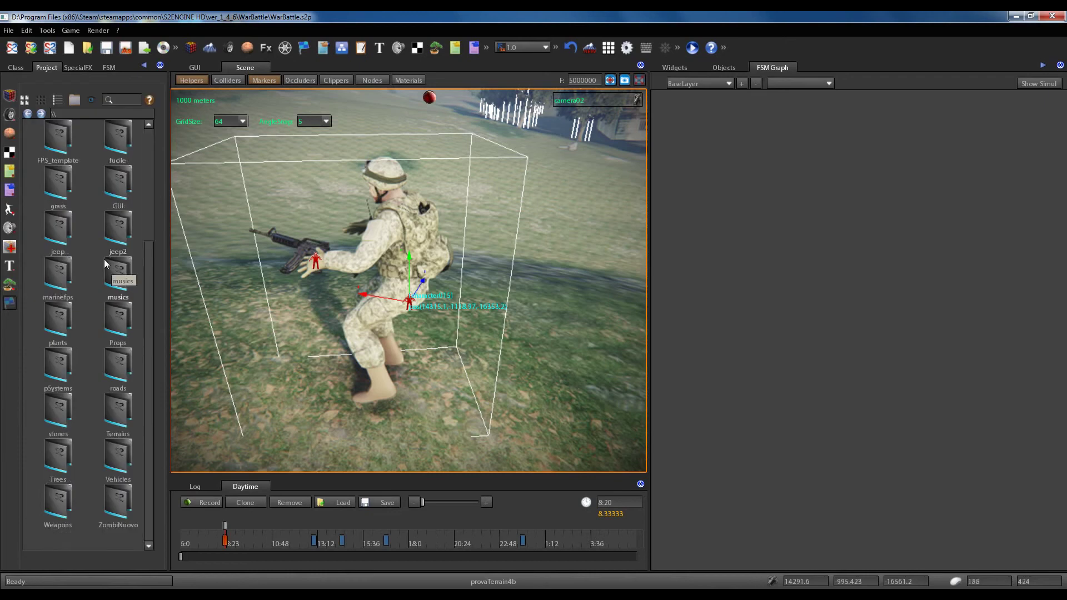
{"action": "scroll", "coordinate": [104, 259], "scroll_direction": "up", "scroll_amount": 4}
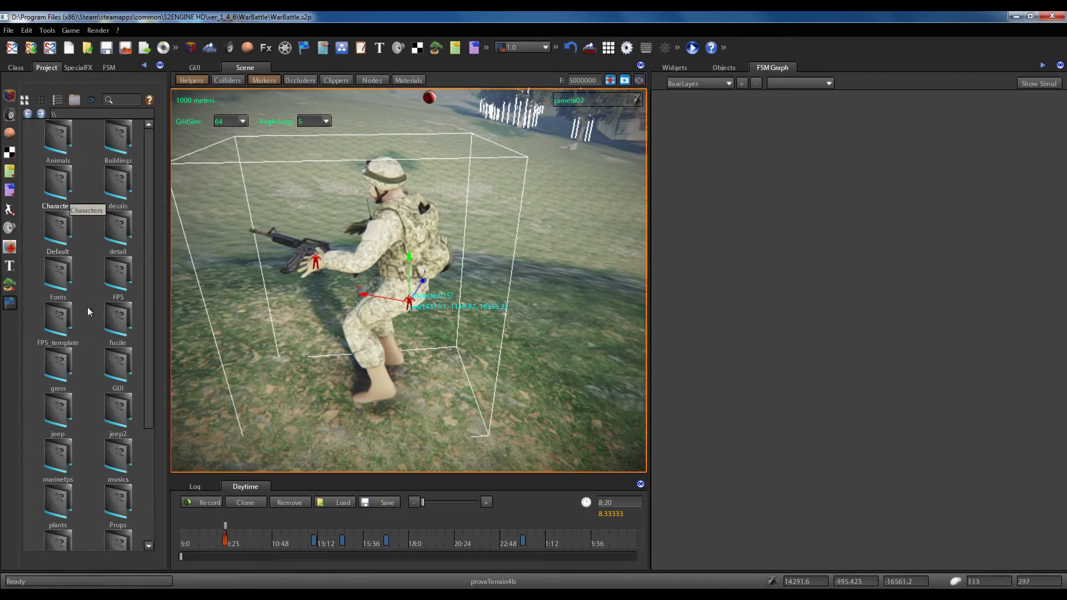
Create a new state machine file named Test in the Characters folder.
{"action": "right_click", "coordinate": [69, 243]}
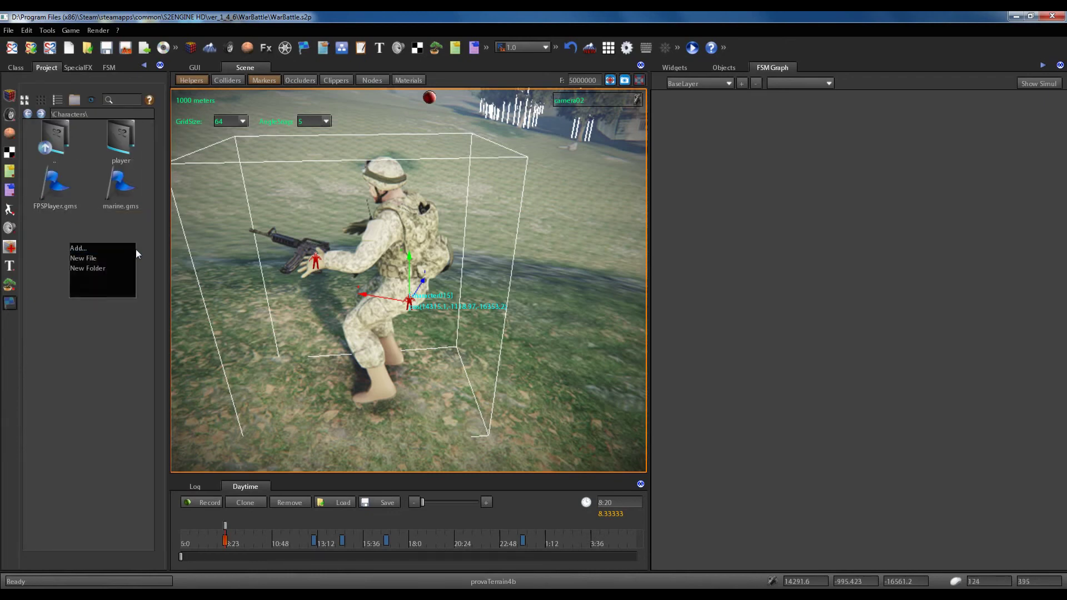
{"action": "left_click", "coordinate": [110, 259]}
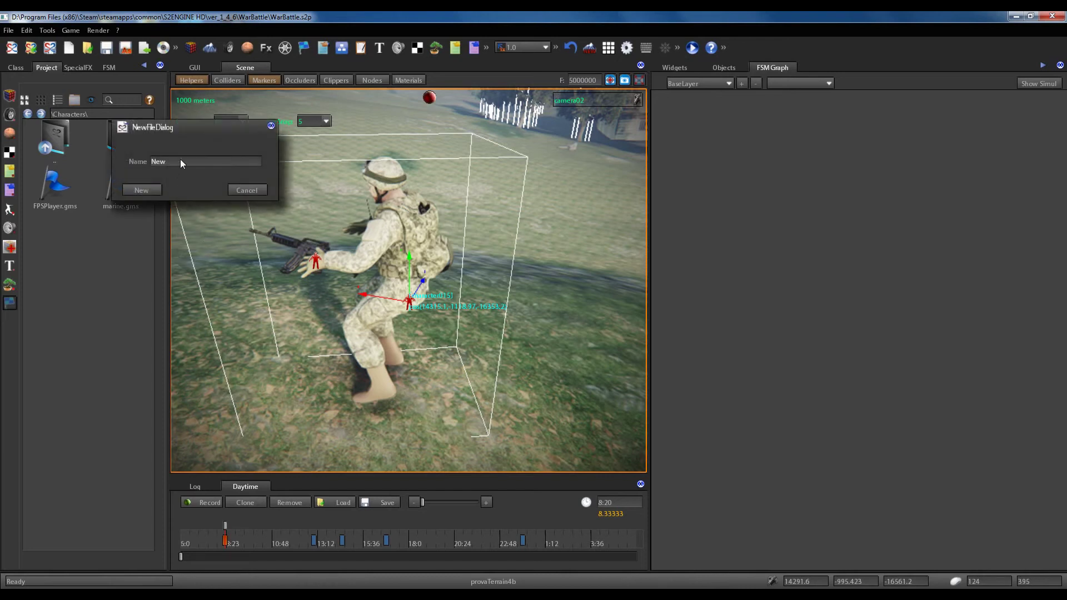
{"action": "type", "text": "Test"}
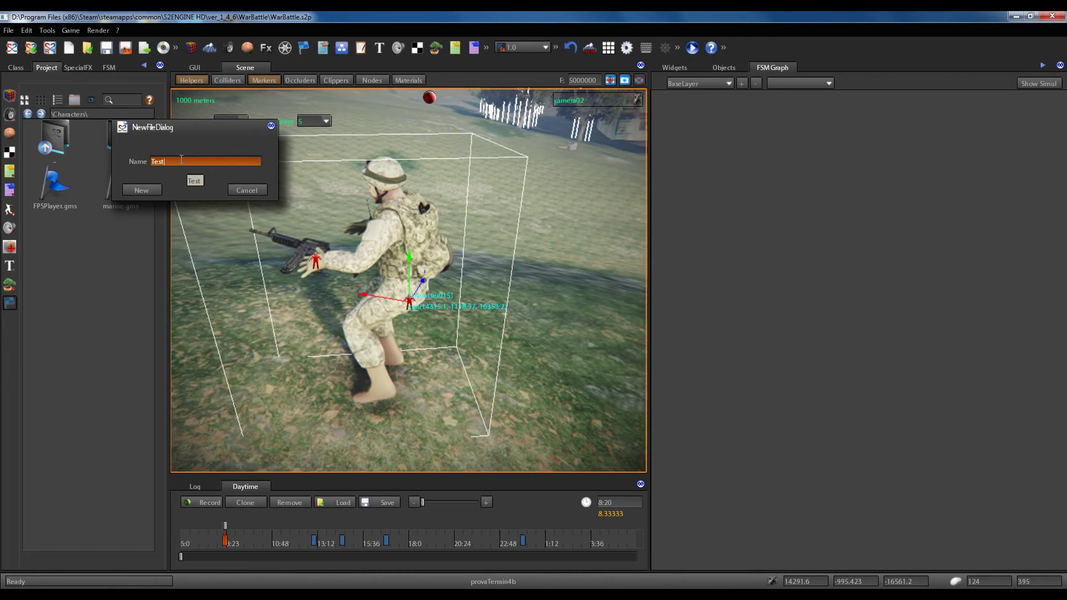
{"action": "key", "text": "Return"}
{"action": "left_click", "coordinate": [155, 194]}
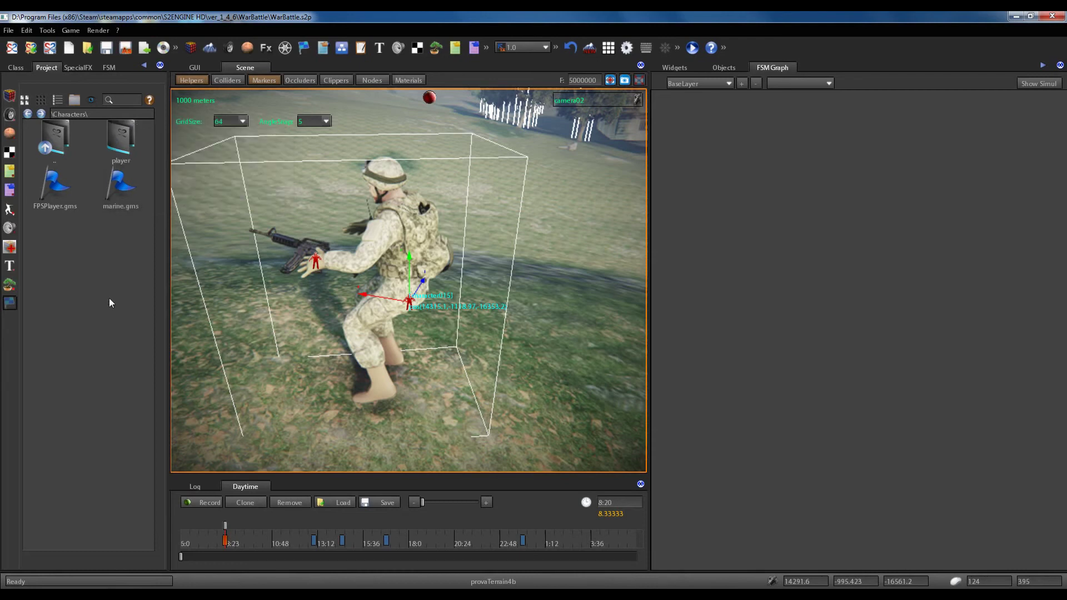
Assign Test.gms to the marine character, check its fsm class parameter and apply the parameters.
{"action": "left_click_drag", "start_coordinate": [51, 224], "coordinate": [158, 293]}
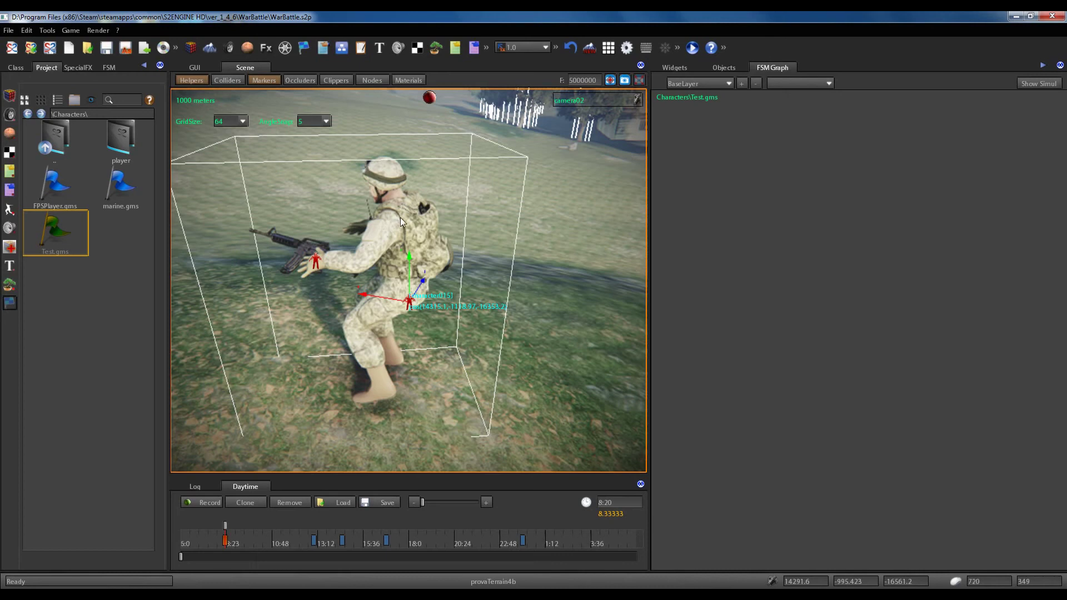
{"action": "left_click_drag", "start_coordinate": [400, 218], "coordinate": [435, 222]}
{"action": "left_click", "coordinate": [109, 68]}
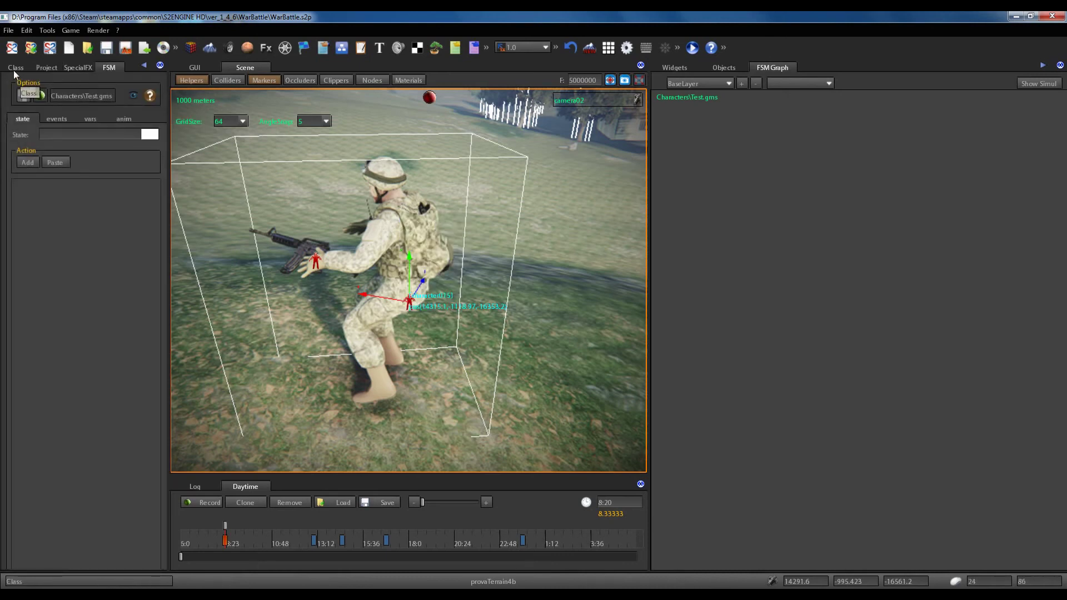
{"action": "left_click", "coordinate": [16, 68]}
{"action": "scroll", "coordinate": [158, 465], "scroll_direction": "down", "scroll_amount": 1}
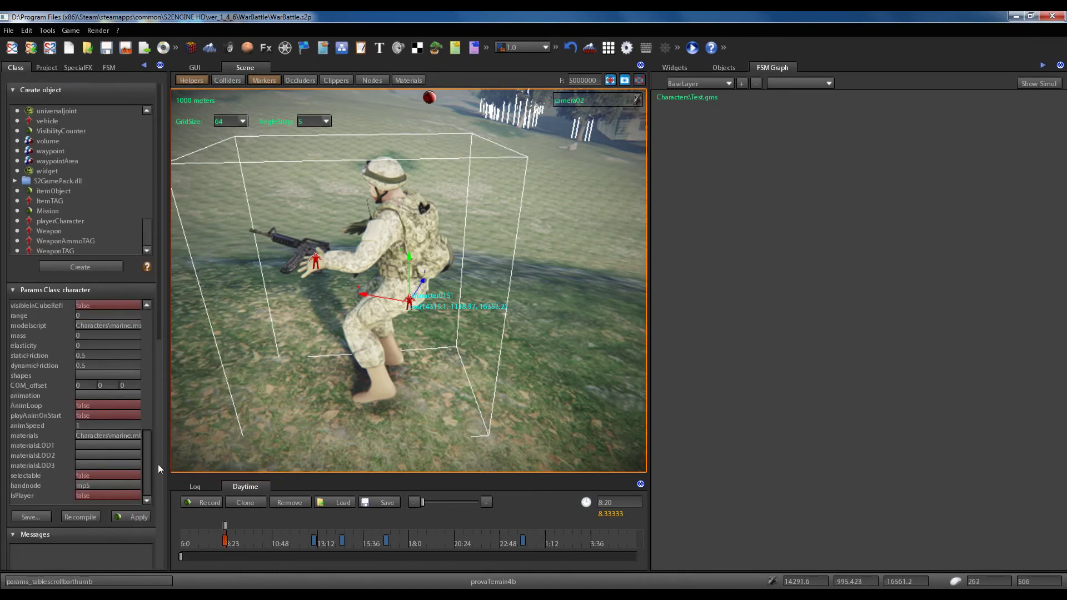
{"action": "left_click_drag", "start_coordinate": [158, 464], "coordinate": [155, 395]}
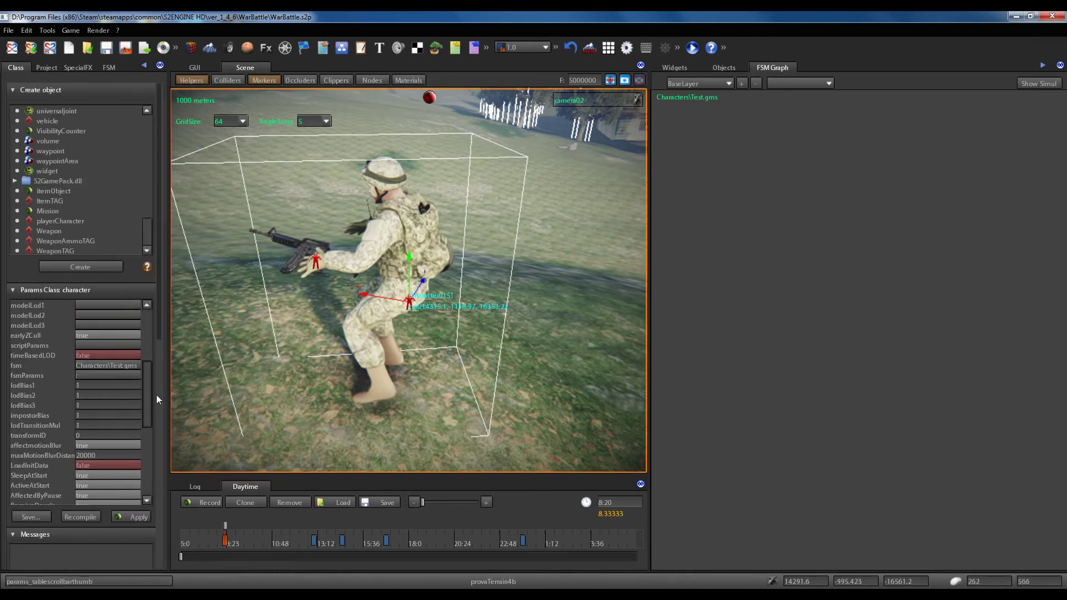
{"action": "left_click", "coordinate": [139, 519]}
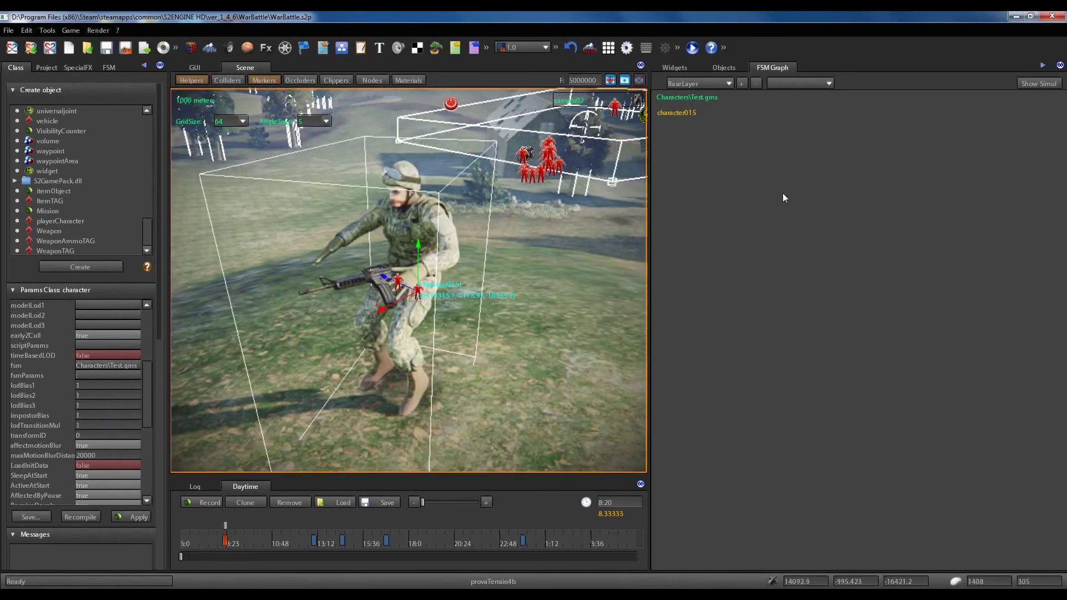
Show the state machine settings, then deselect and reselect the marine character to check its link to Test.gms.
{"action": "left_click", "coordinate": [105, 68]}
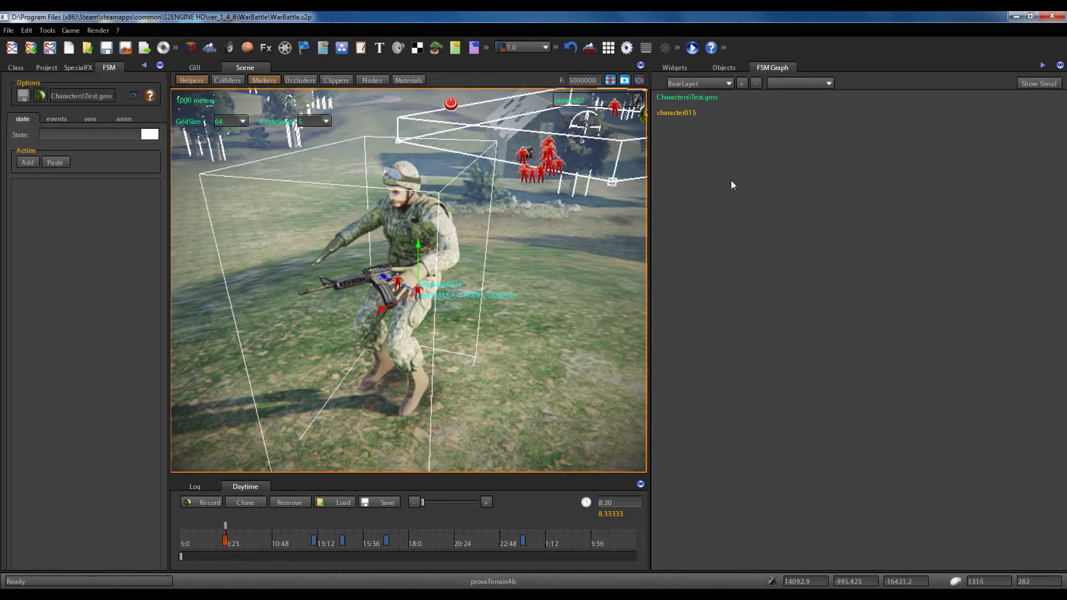
{"action": "left_click", "coordinate": [410, 274]}
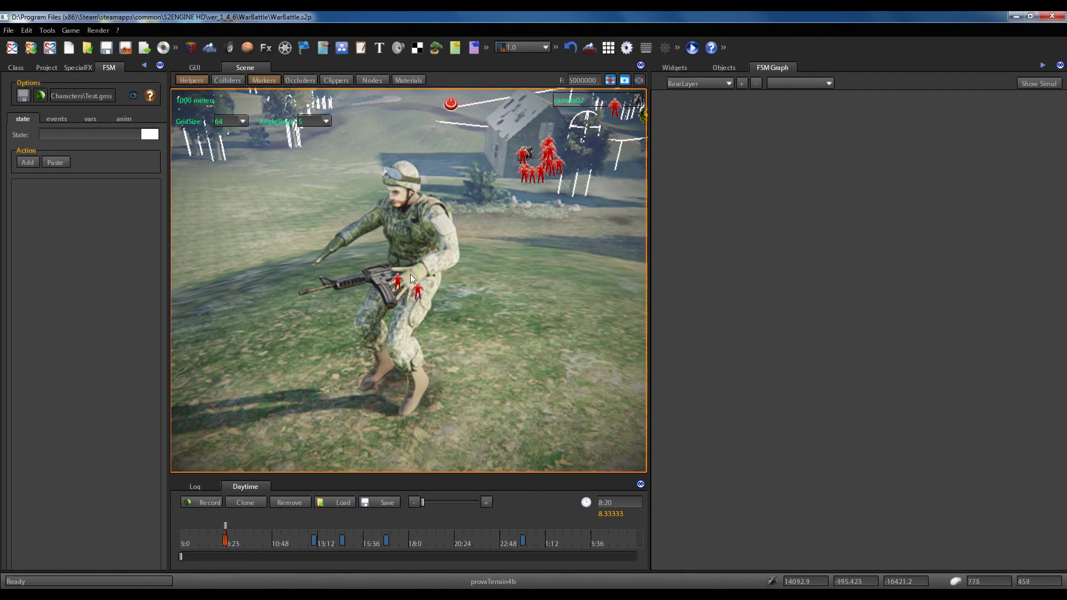
{"action": "left_click", "coordinate": [410, 236]}
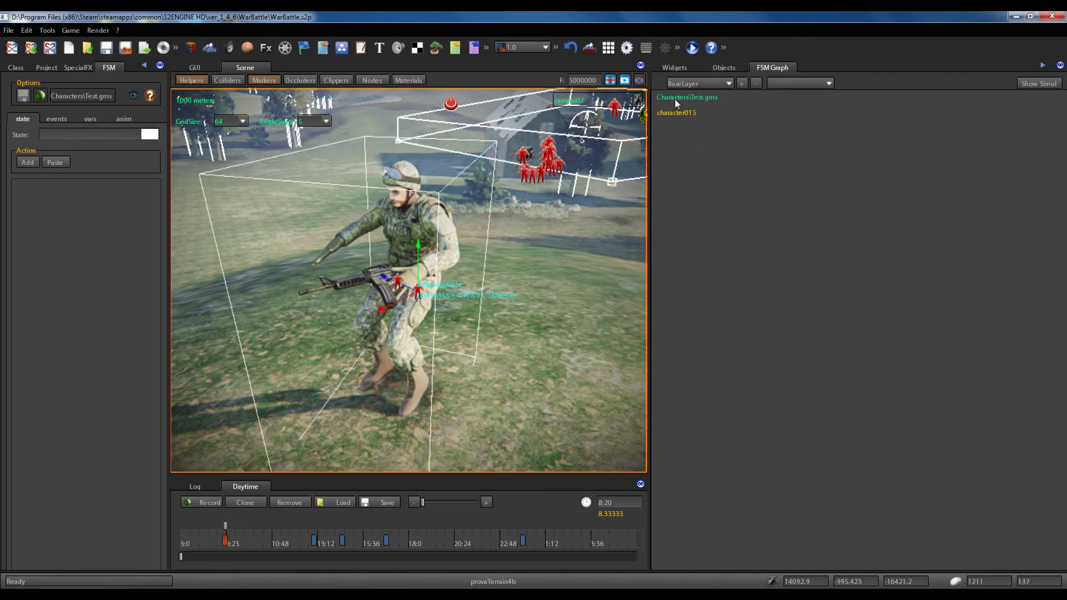